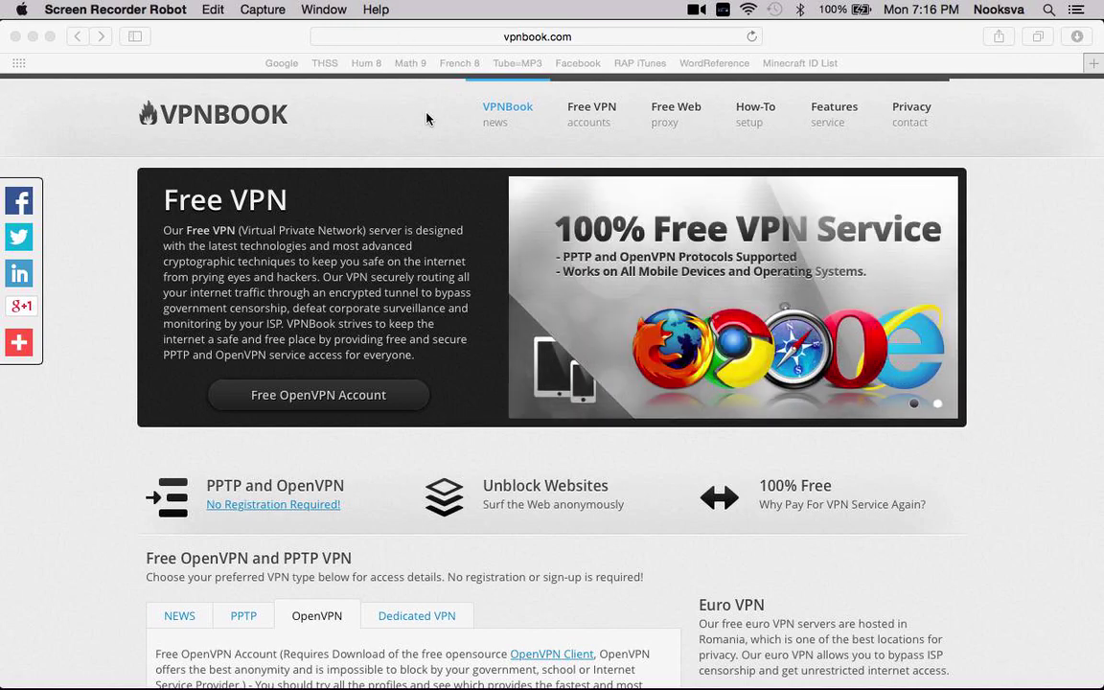
Download the Euro1 server OpenVPN certificate bundle (VPNBook-2) from vpnbook.com's OpenVPN tab
{"action": "left_click", "coordinate": [566, 34]}
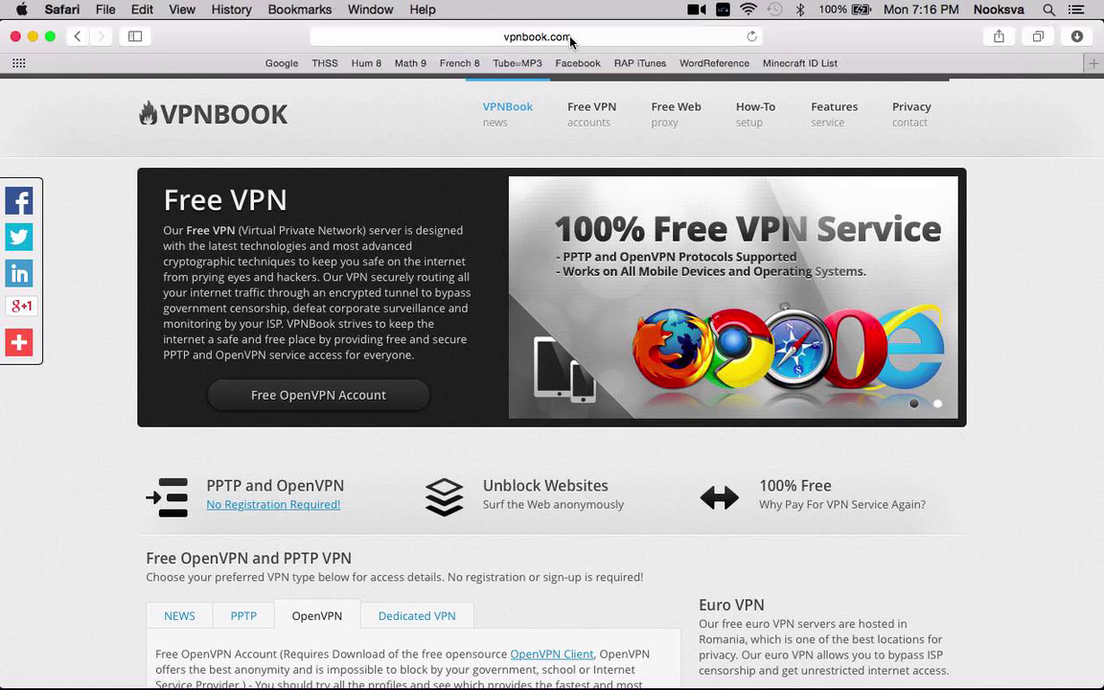
{"action": "left_click", "coordinate": [567, 37]}
{"action": "left_click", "coordinate": [468, 39]}
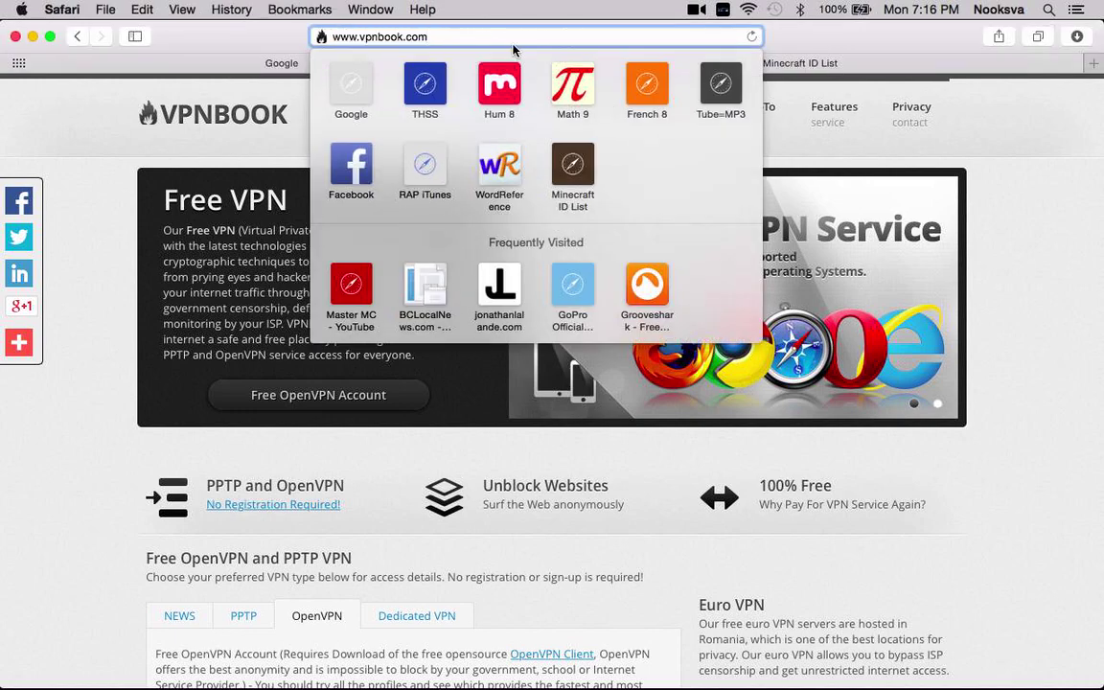
{"action": "left_click", "coordinate": [940, 194]}
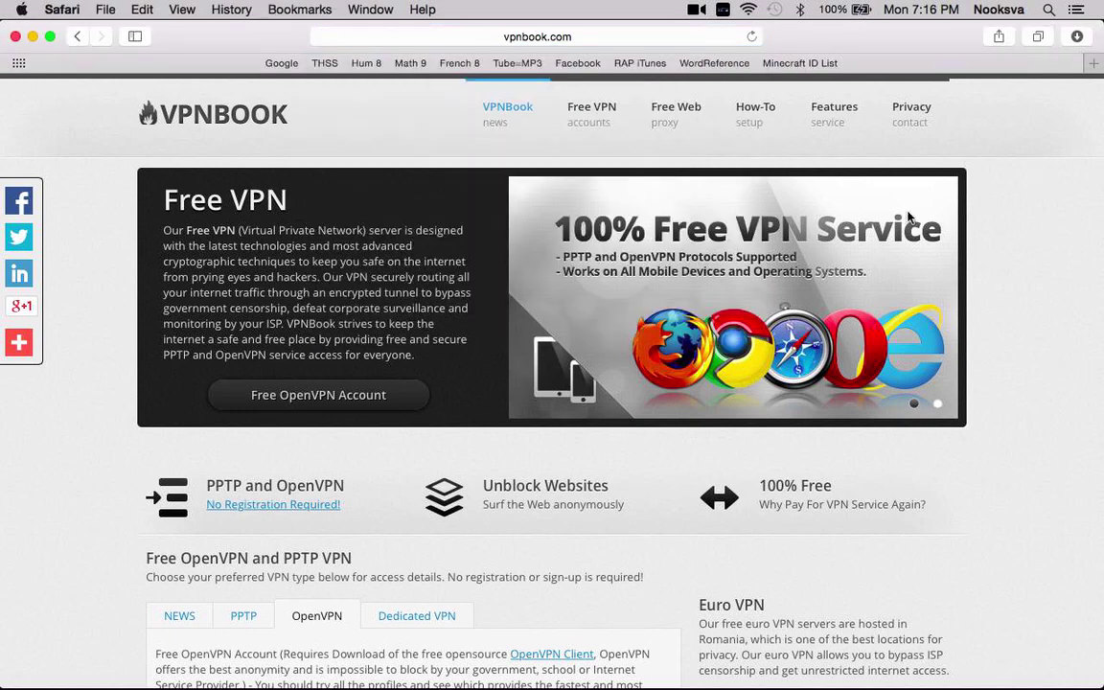
{"action": "scroll", "coordinate": [312, 373], "scroll_direction": "down", "scroll_amount": 2}
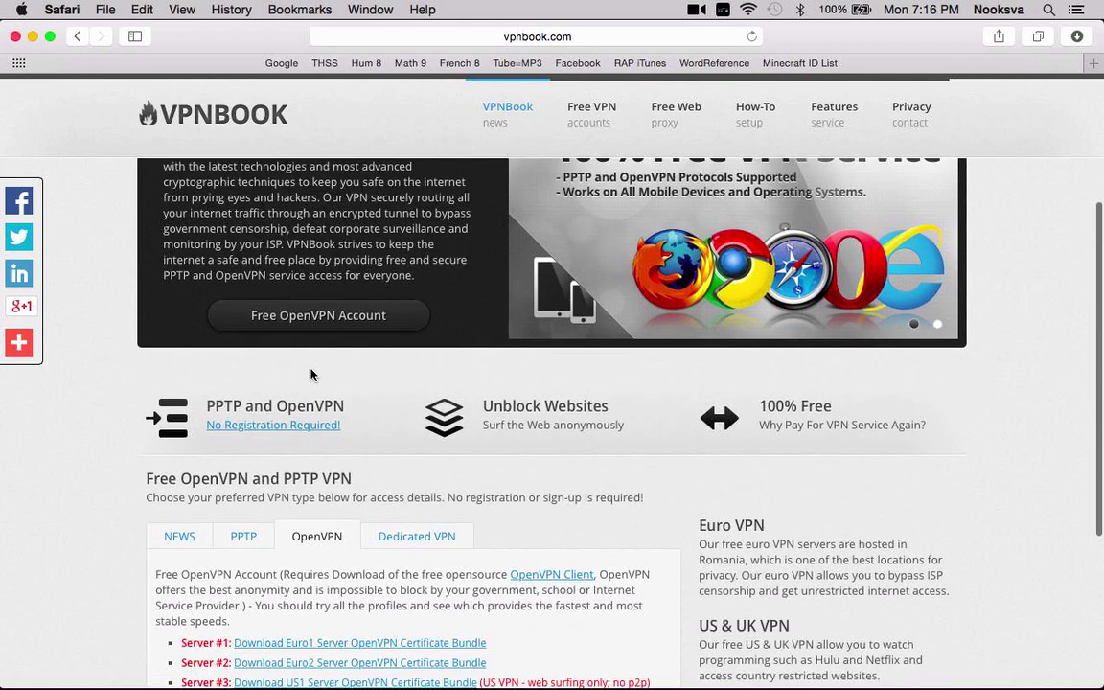
{"action": "scroll", "coordinate": [312, 373], "scroll_direction": "down", "scroll_amount": 5}
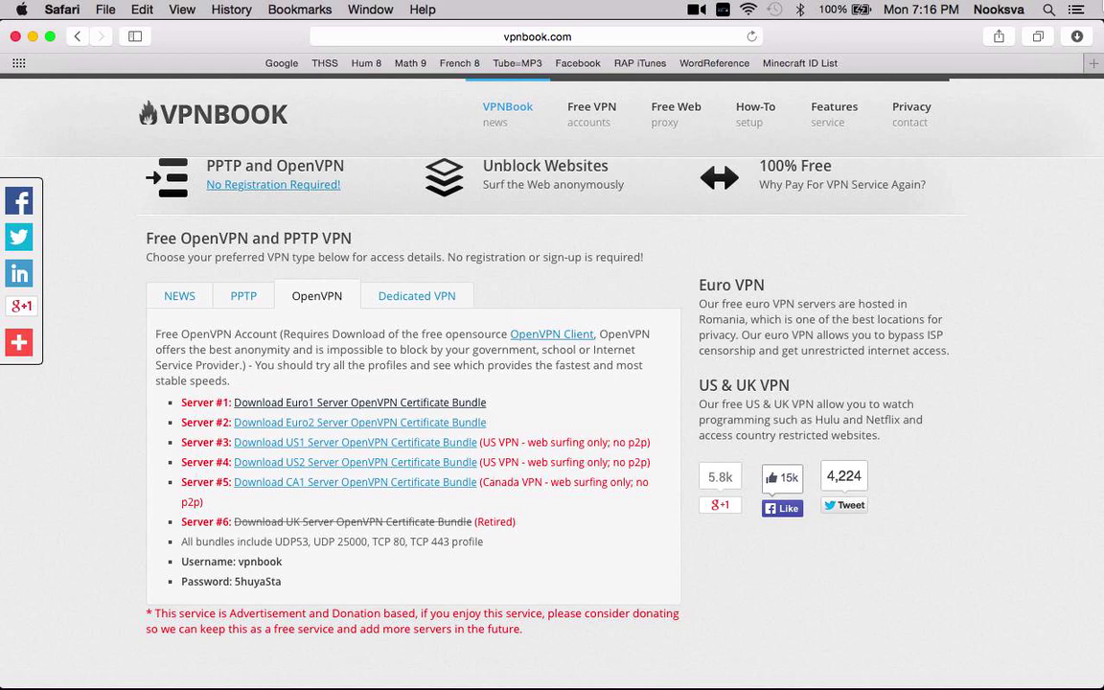
{"action": "left_click", "coordinate": [359, 402]}
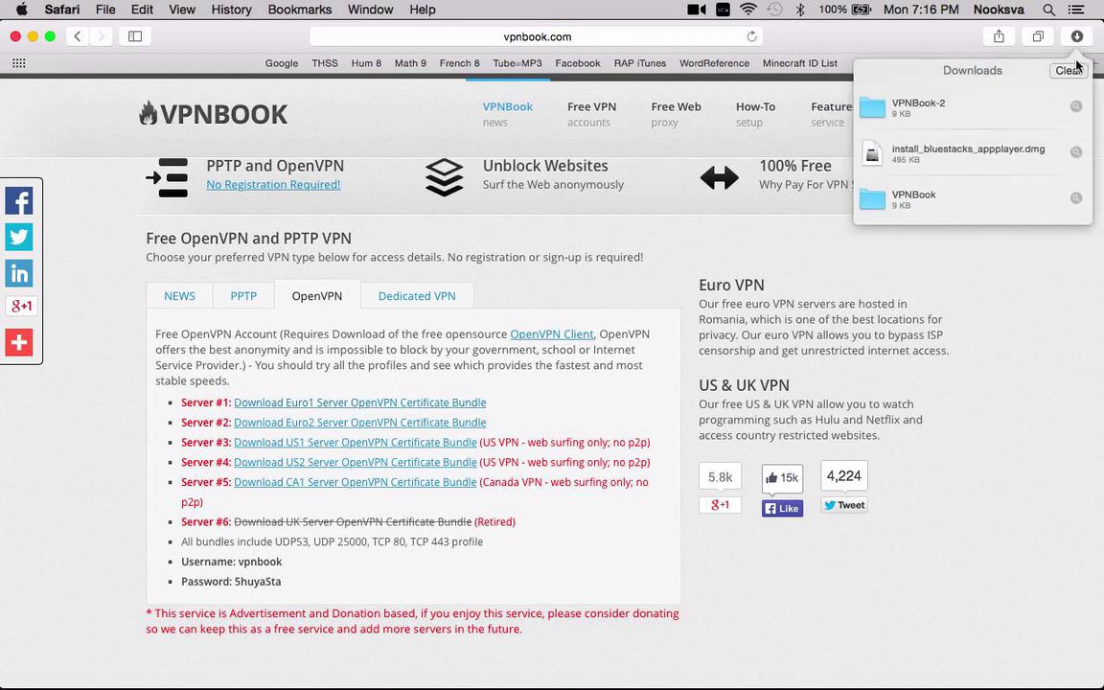
{"action": "left_click", "coordinate": [1075, 42]}
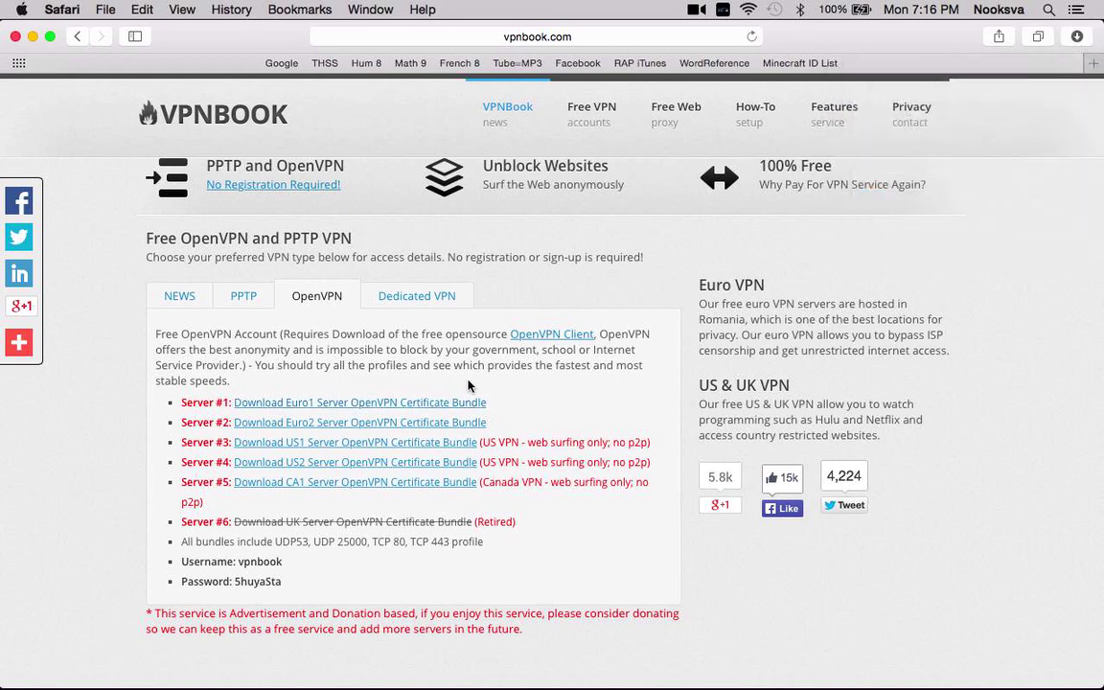
{"action": "scroll", "coordinate": [333, 341], "scroll_direction": "up", "scroll_amount": 5}
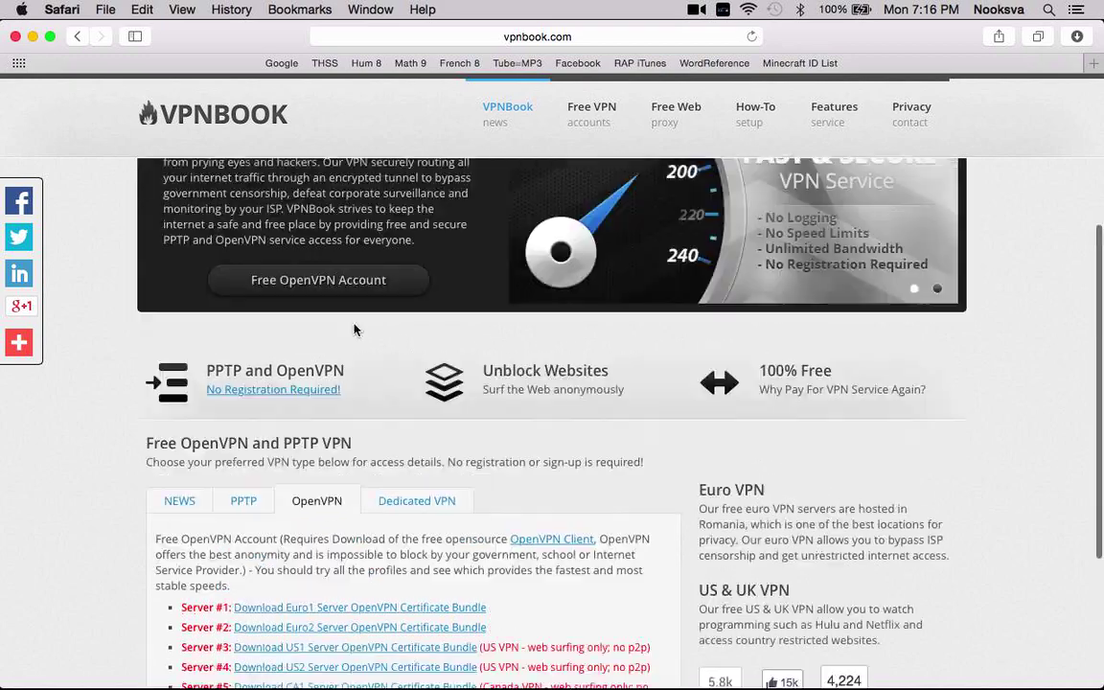
In a new tab, go to the Tunnelblick Downloads page's Stable Release section
{"action": "key", "text": "super+t"}
{"action": "type", "text": "tunne"}
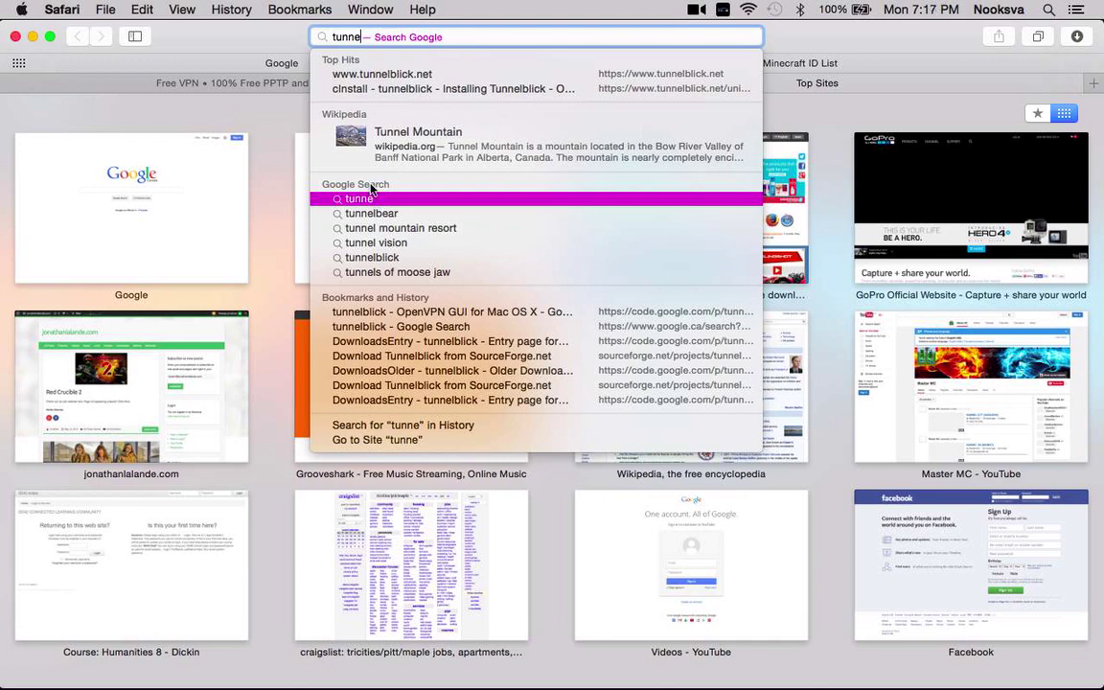
{"action": "left_click", "coordinate": [412, 311]}
{"action": "left_click", "coordinate": [134, 190]}
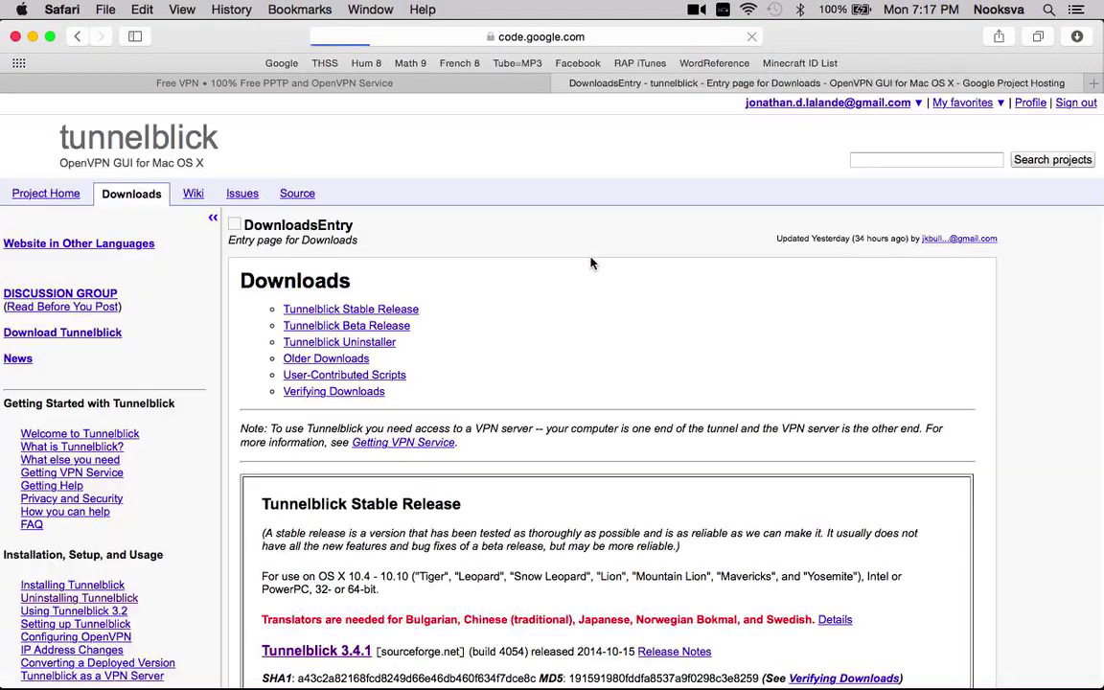
{"action": "left_click", "coordinate": [356, 312]}
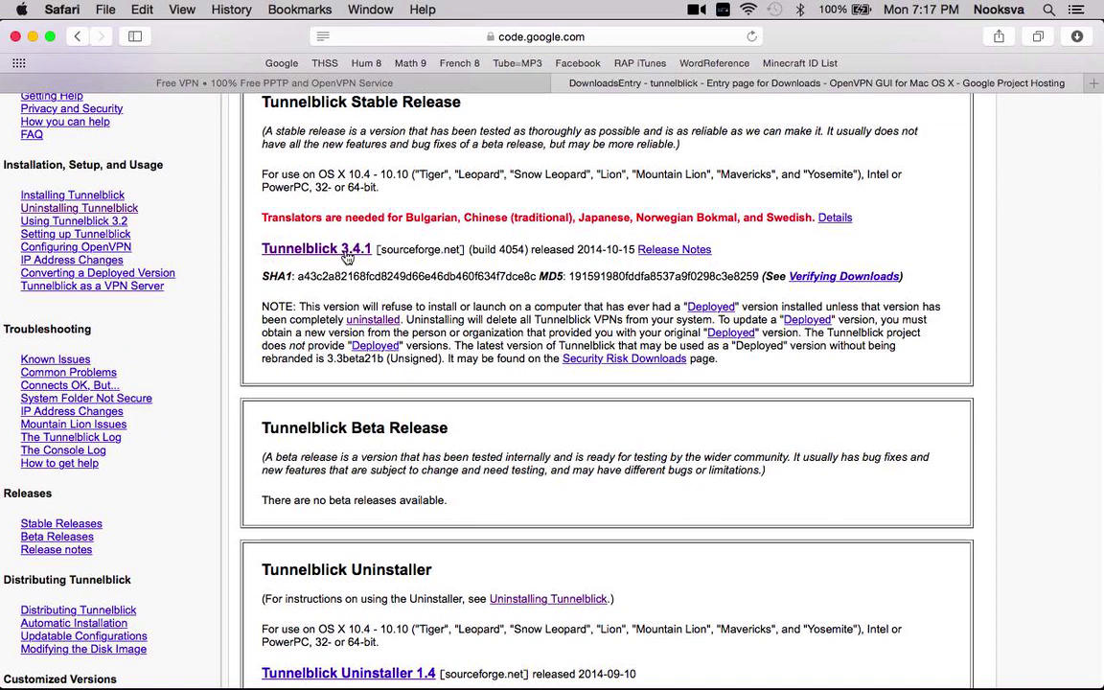
Download the Tunnelblick 3.4.1 stable release and close the SourceForge tab
{"action": "left_click", "coordinate": [339, 256]}
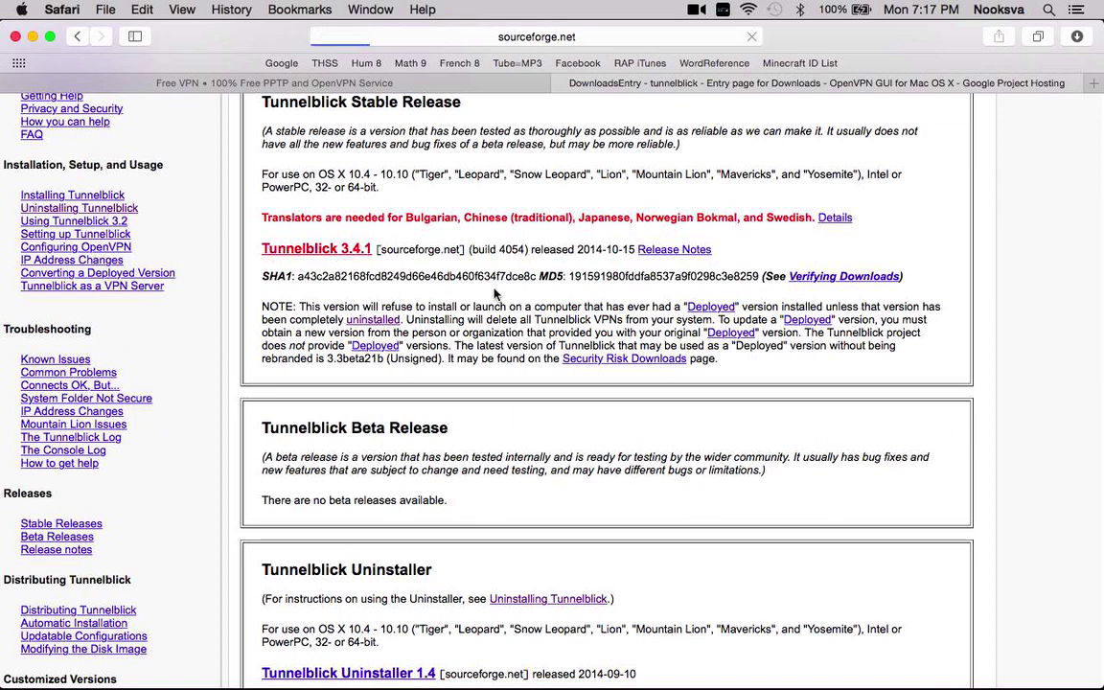
{"action": "left_click", "coordinate": [1077, 39]}
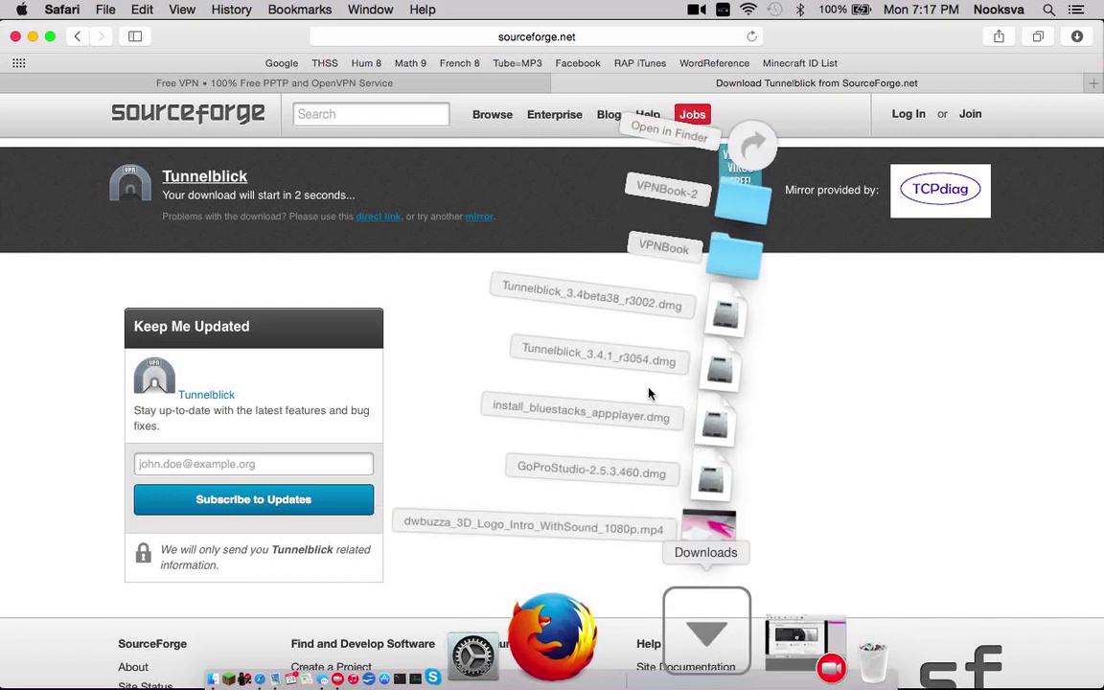
{"action": "left_click", "coordinate": [392, 414]}
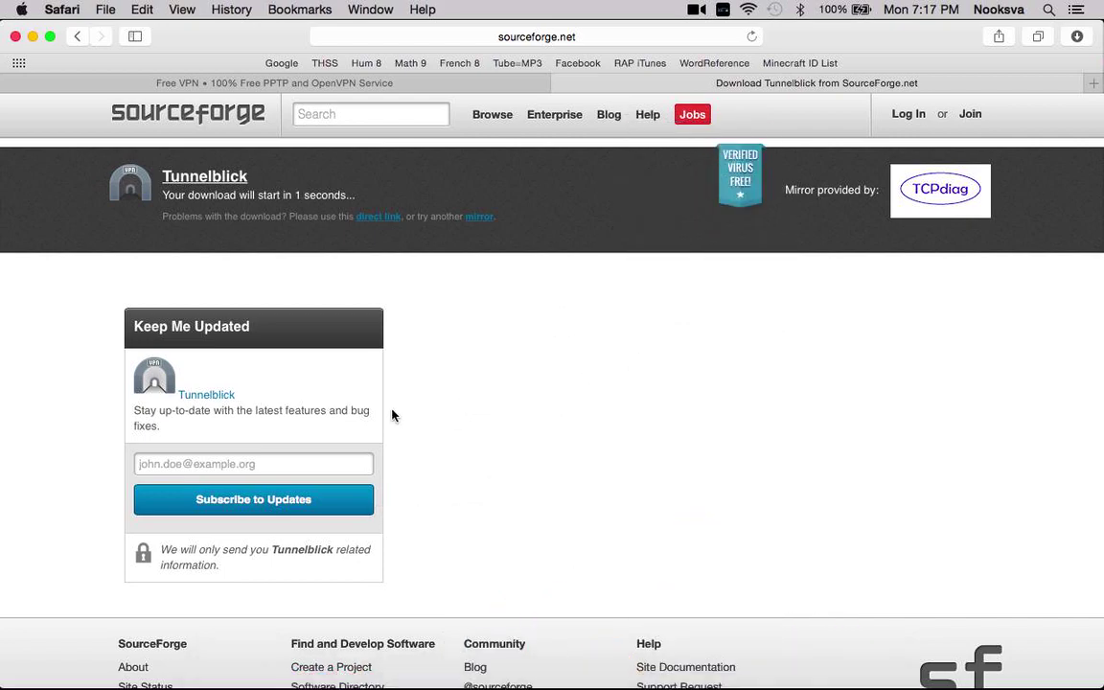
{"action": "left_click", "coordinate": [563, 84]}
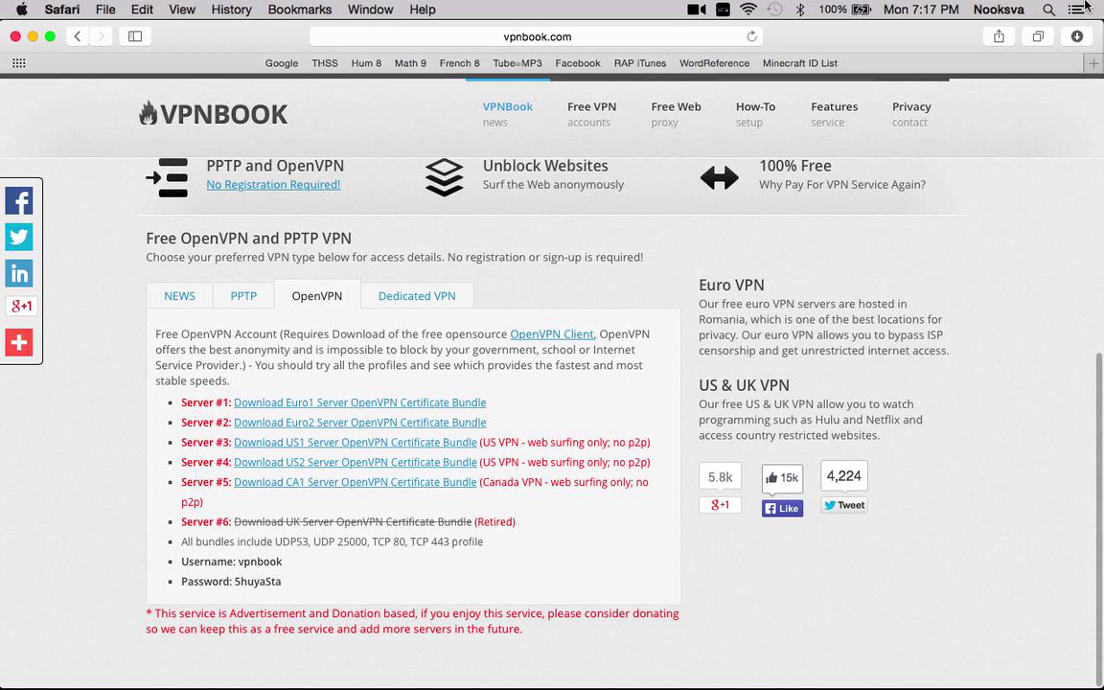
Open Tunnelblick_3.4.1_r3054.dmg from the downloaded files and reveal the desktop
{"action": "scroll", "coordinate": [371, 344], "scroll_direction": "up", "scroll_amount": 2}
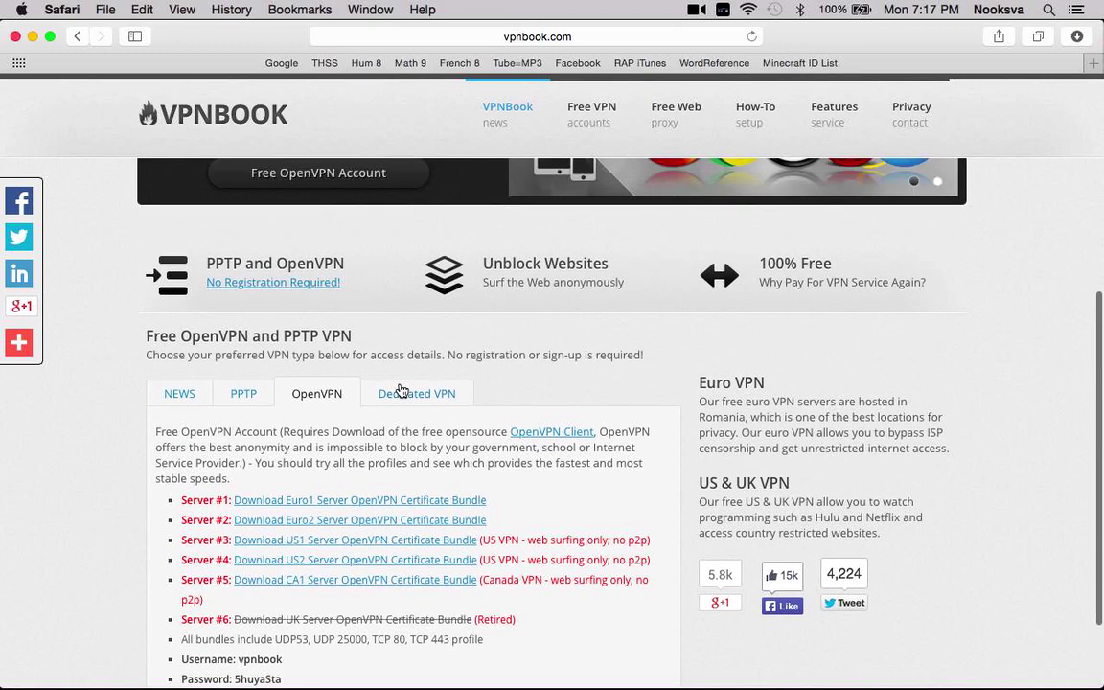
{"action": "left_click", "coordinate": [670, 671]}
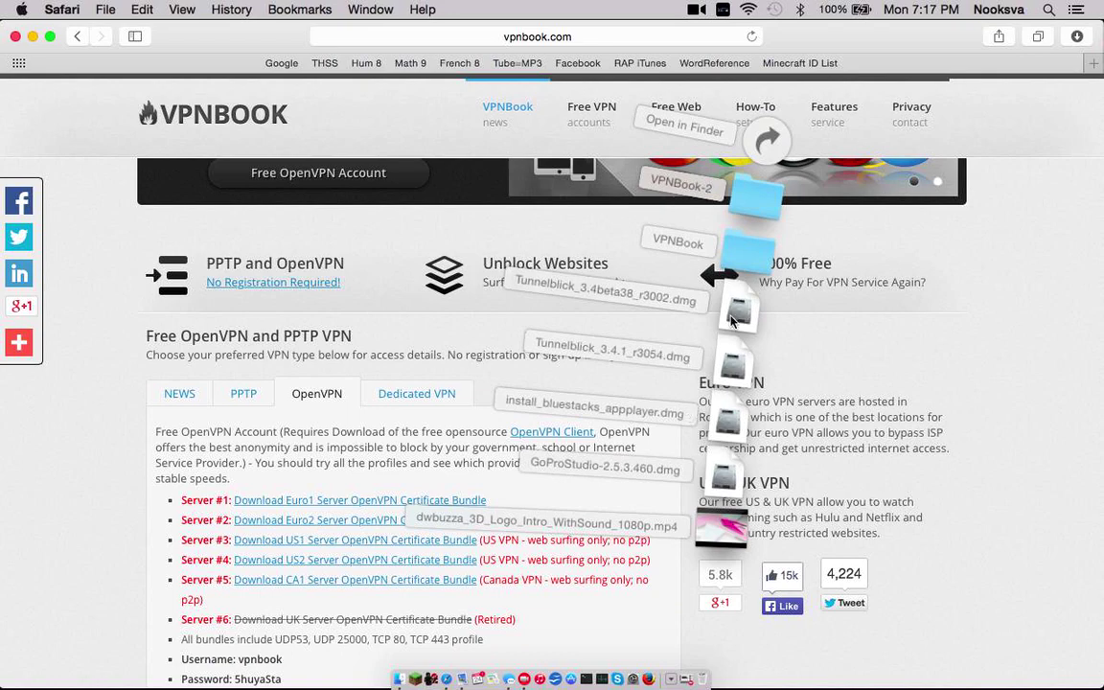
{"action": "left_click", "coordinate": [661, 350]}
{"action": "key", "text": "F11"}
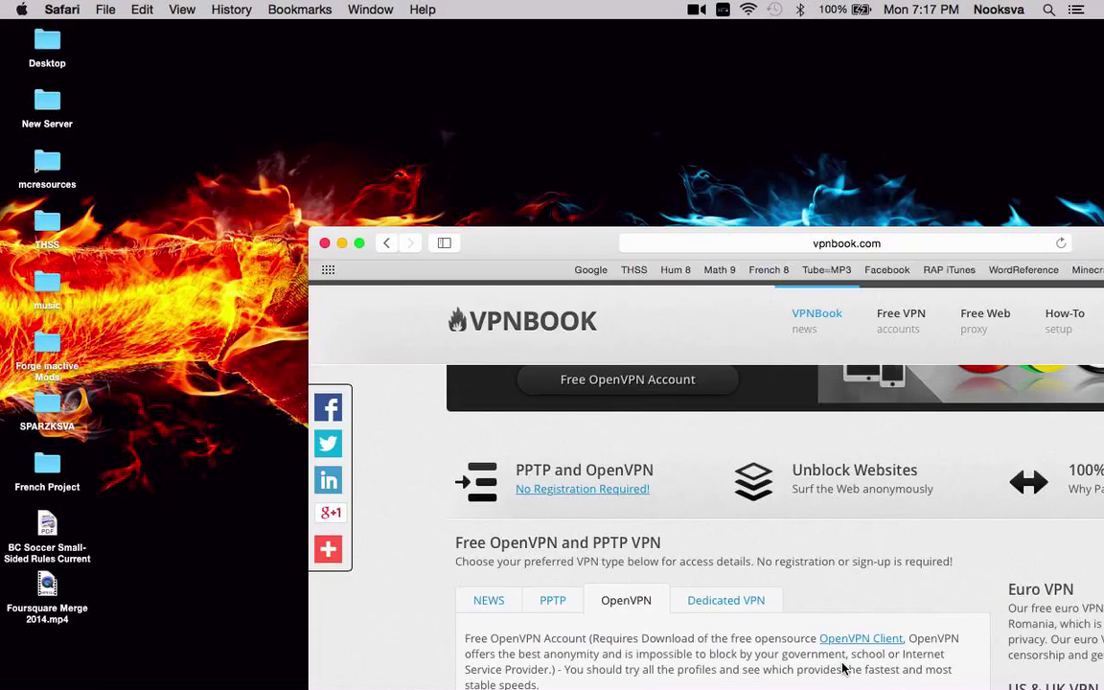
{"action": "left_click", "coordinate": [328, 277]}
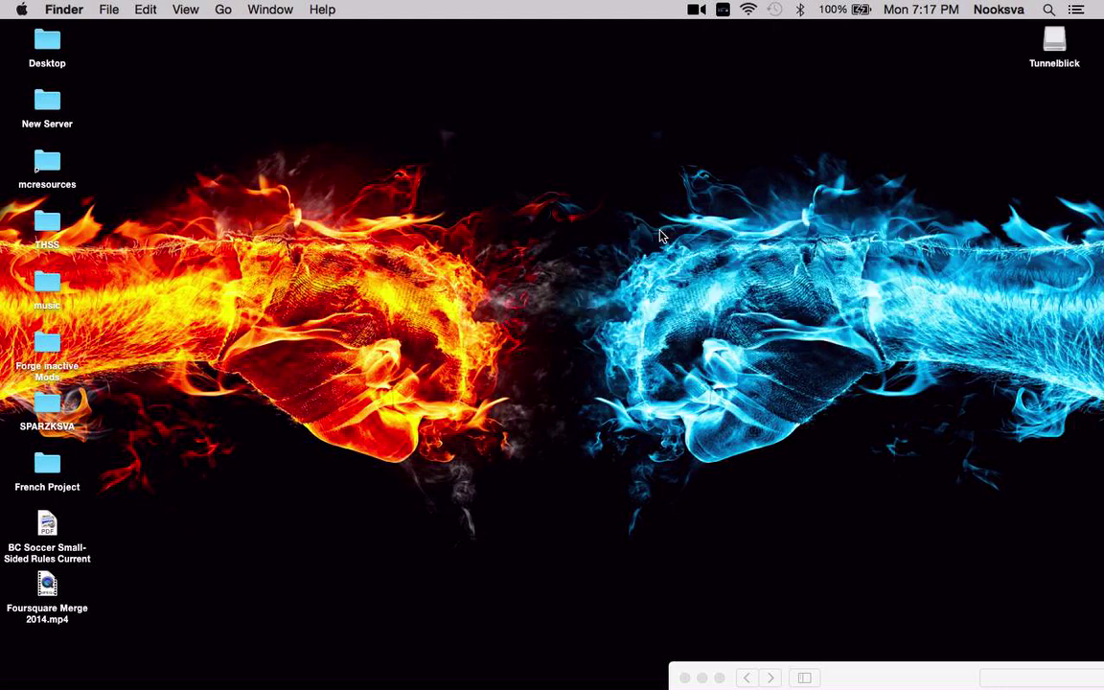
Run the Tunnelblick installer from the mounted disk and authorize it with the admin password
{"action": "double_click", "coordinate": [1055, 43]}
{"action": "left_click_drag", "start_coordinate": [397, 44], "coordinate": [529, 109]}
{"action": "left_click", "coordinate": [494, 206]}
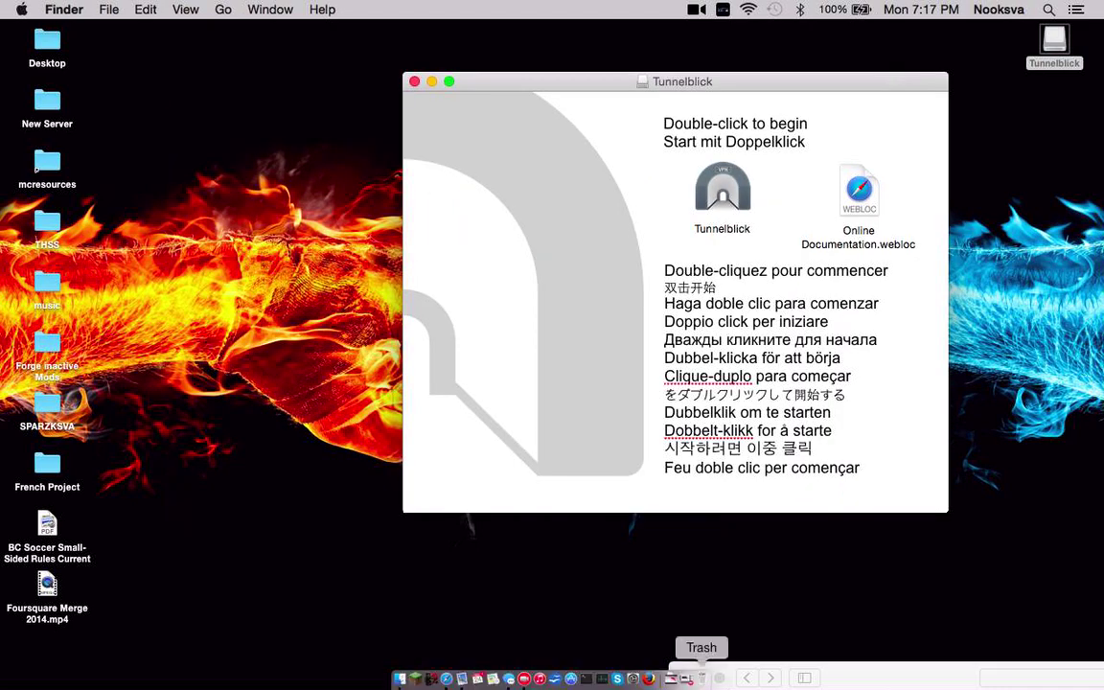
{"action": "left_click", "coordinate": [690, 585]}
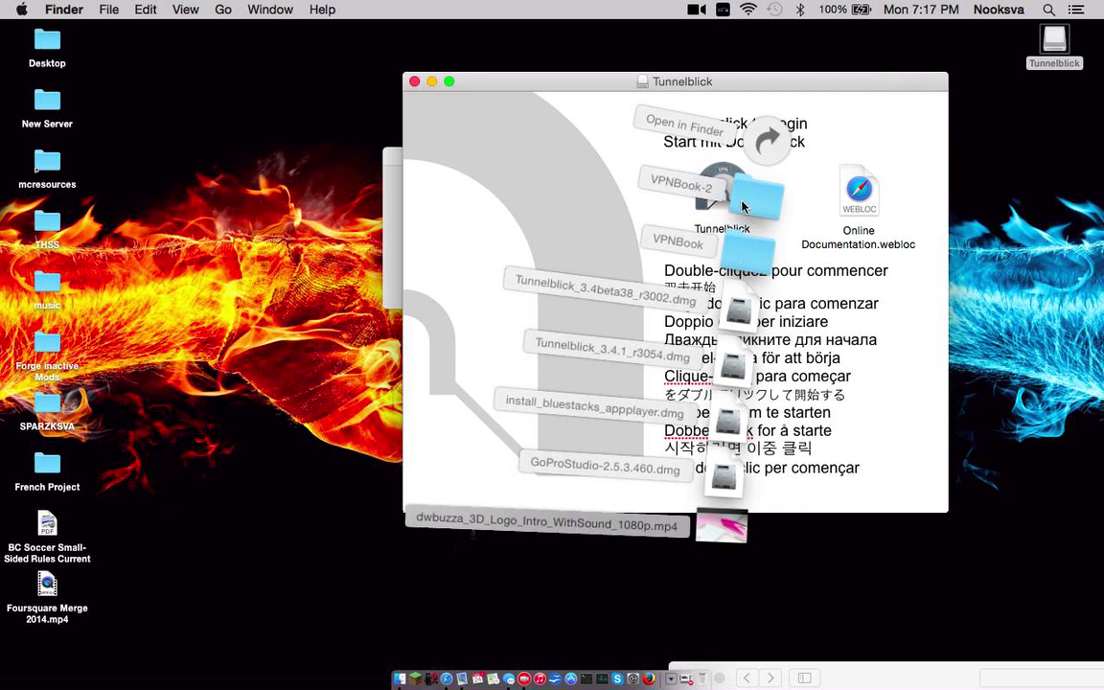
{"action": "left_click", "coordinate": [933, 112]}
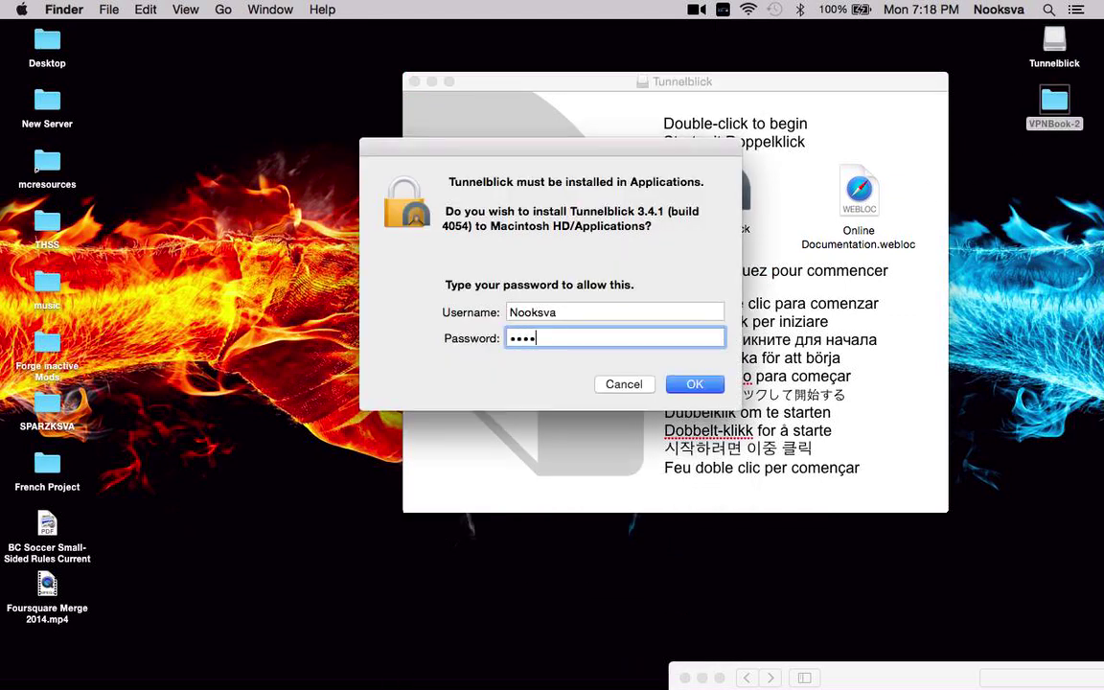
{"action": "type", "text": "*****"}
{"action": "key", "text": "Return"}
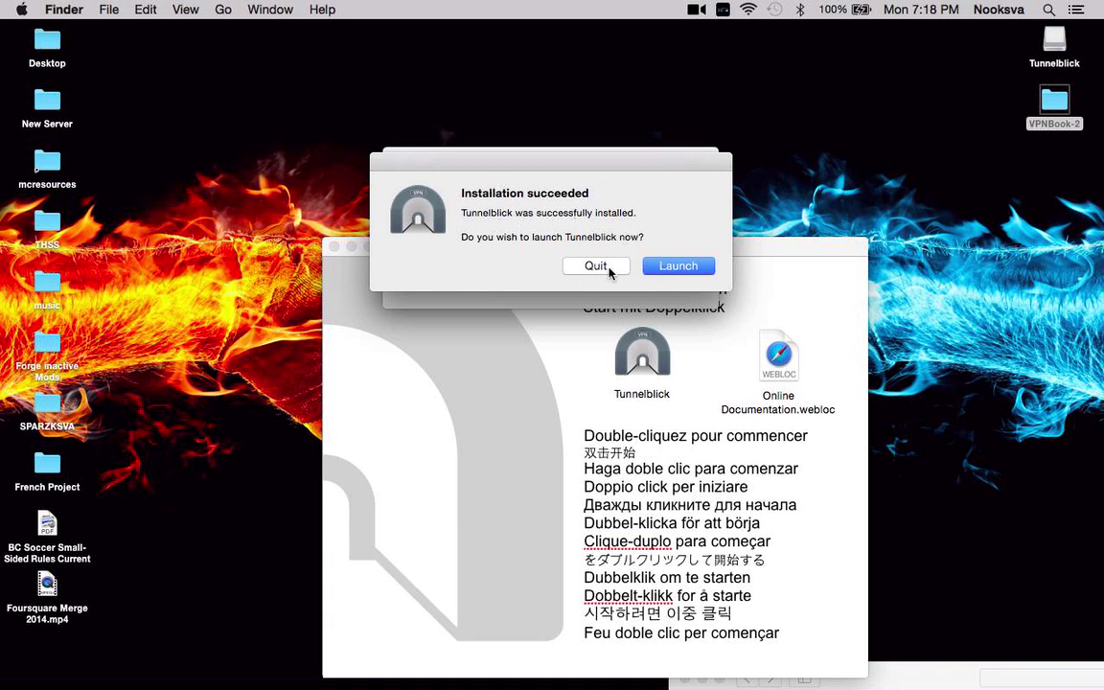
Launch Tunnelblick and bring the enlarged vpnbook browser window forward
{"action": "left_click", "coordinate": [690, 268]}
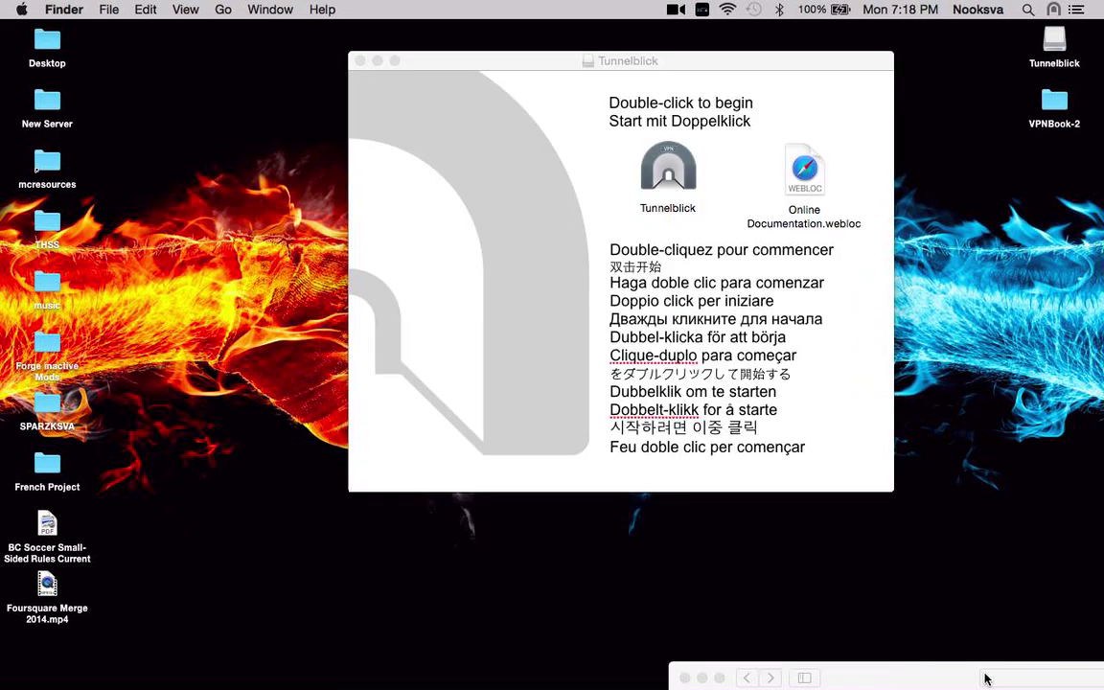
{"action": "left_click", "coordinate": [986, 677]}
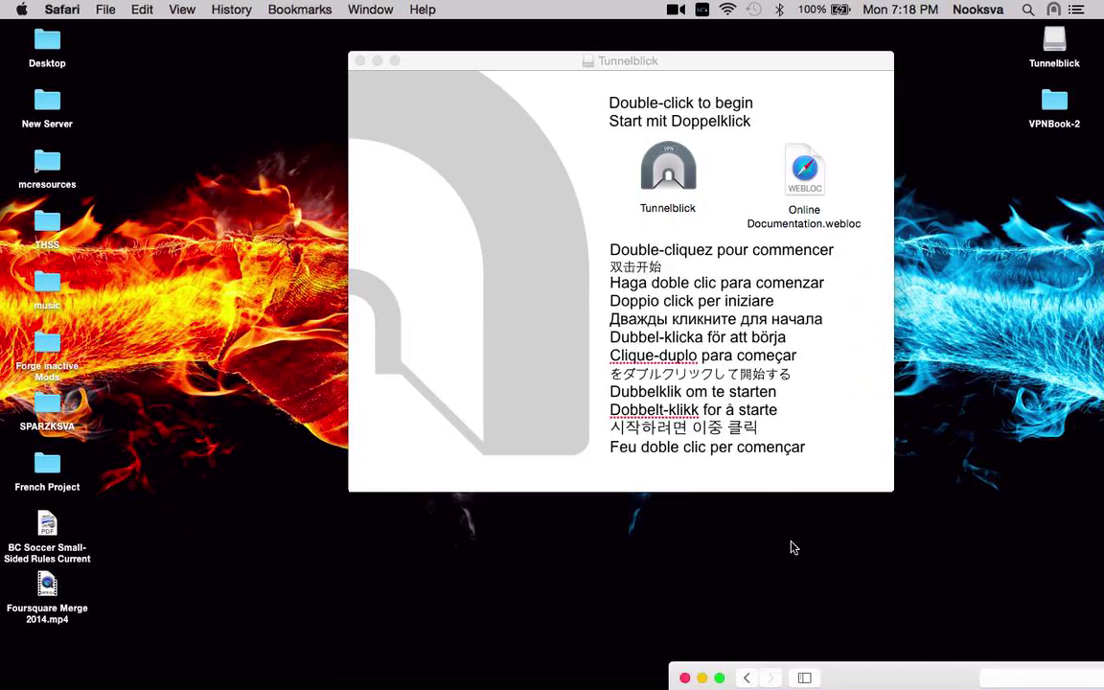
{"action": "double_click", "coordinate": [883, 685]}
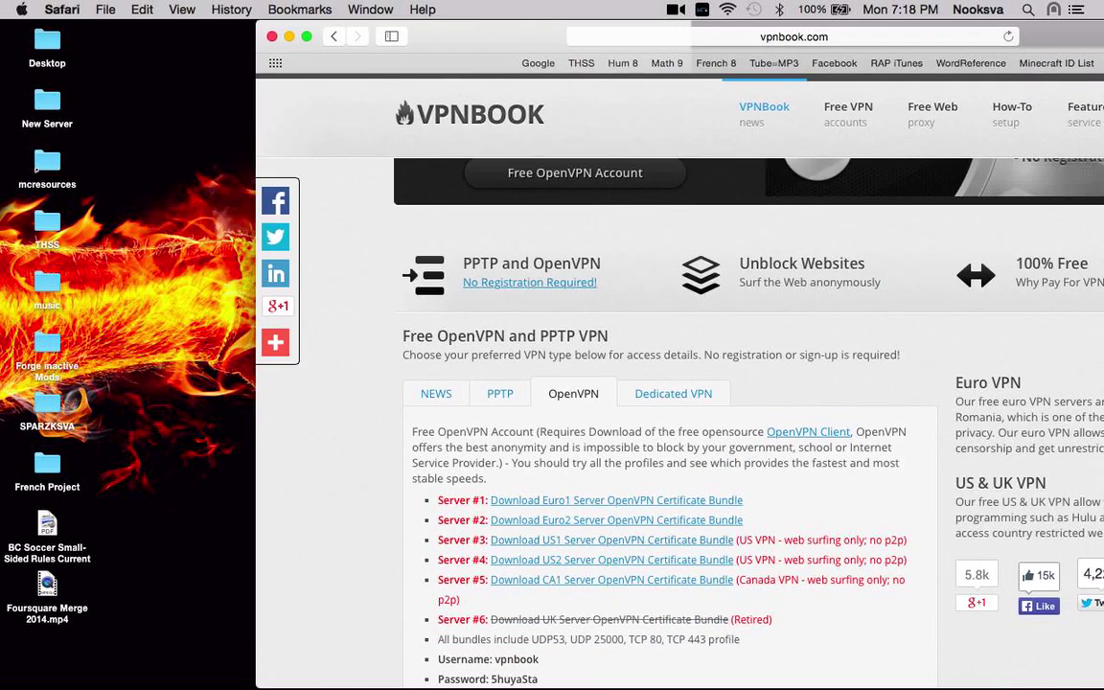
Move the Tunnelblick disk window to the left and close it
{"action": "left_click", "coordinate": [683, 686]}
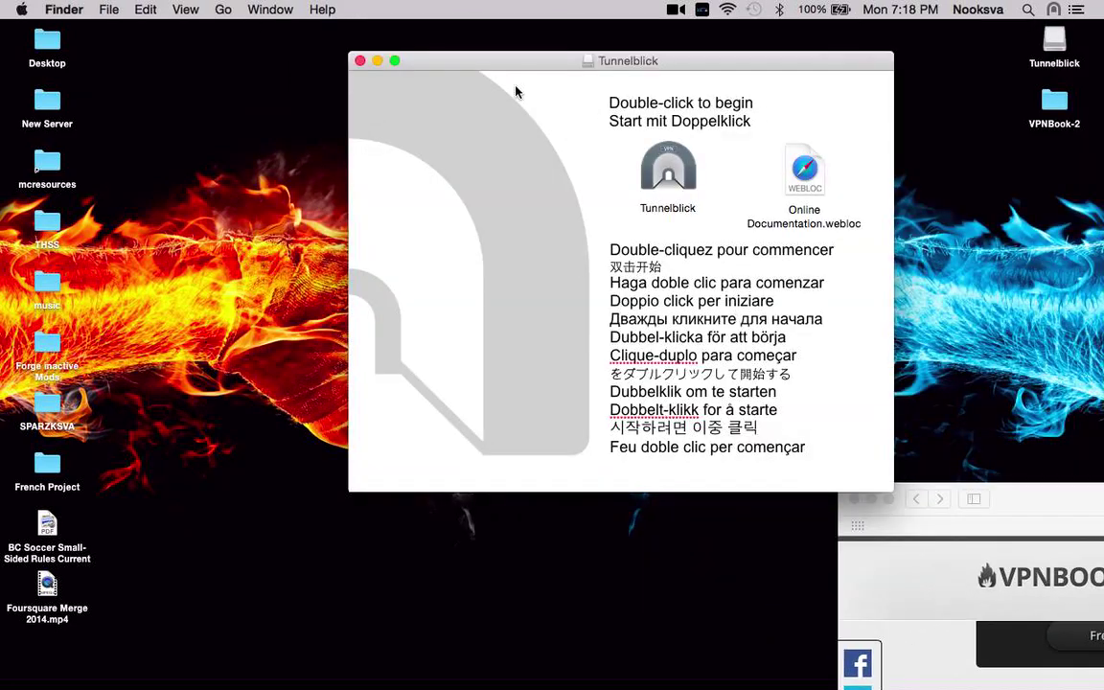
{"action": "left_click_drag", "start_coordinate": [498, 64], "coordinate": [200, 98]}
{"action": "mouse_move", "coordinate": [2, 6]}
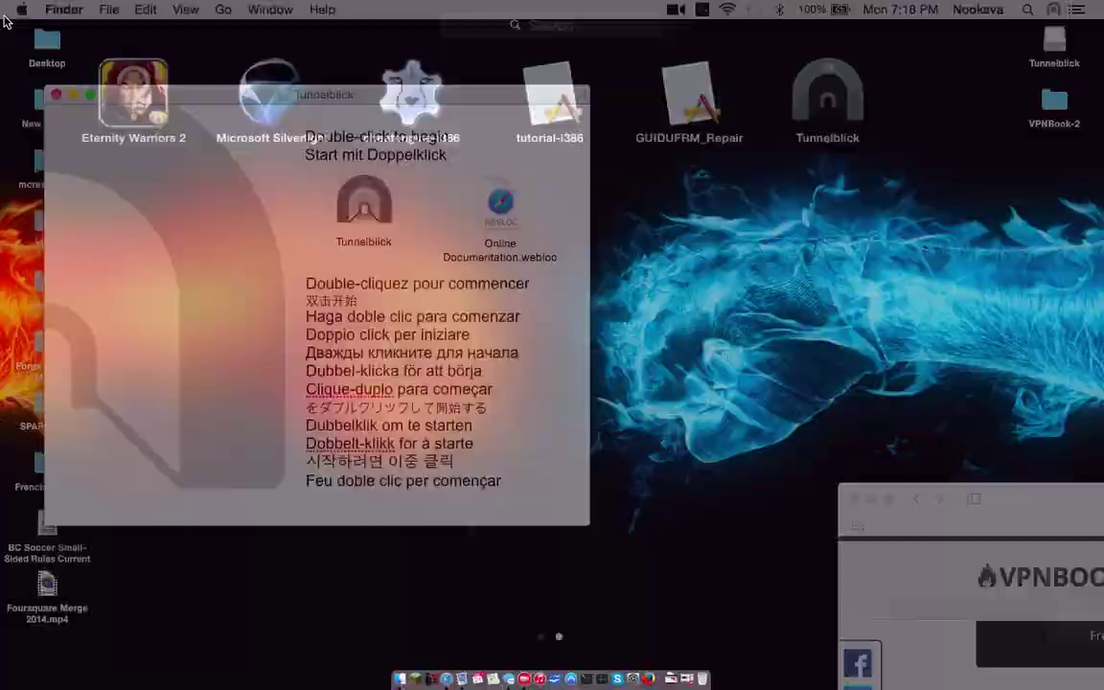
{"action": "key", "text": "cmd+w"}
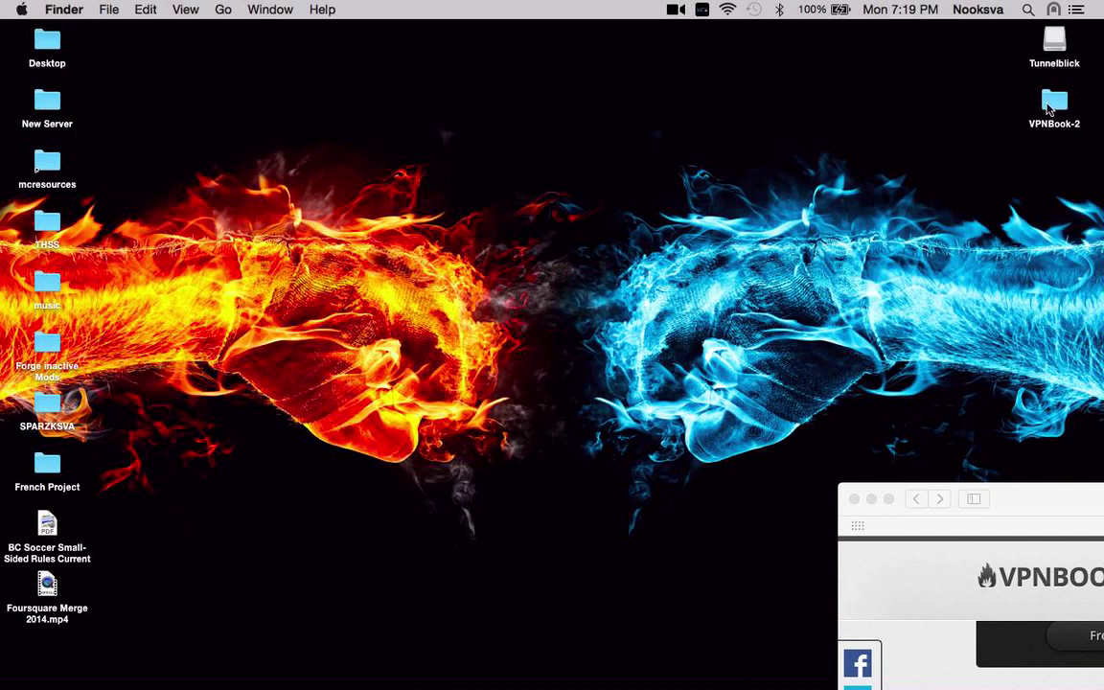
Open the VPNBook-2 folder and select vpnbook-euro1-tcp80.ovpn
{"action": "left_click", "coordinate": [1053, 103]}
{"action": "key", "text": "super+o"}
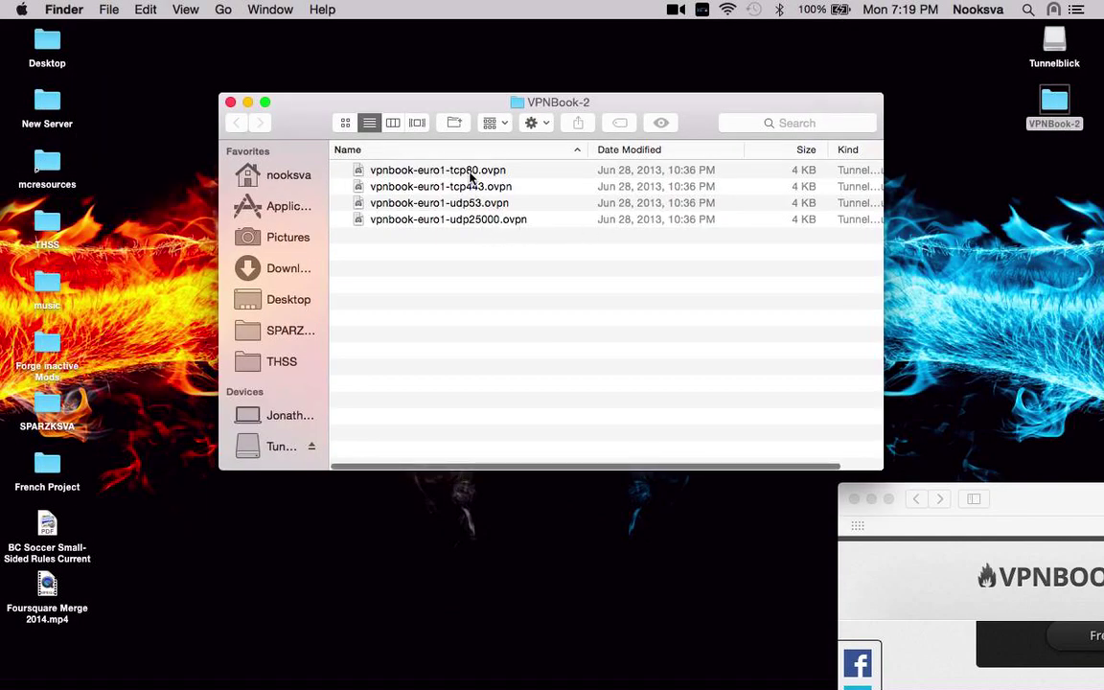
{"action": "left_click", "coordinate": [474, 218]}
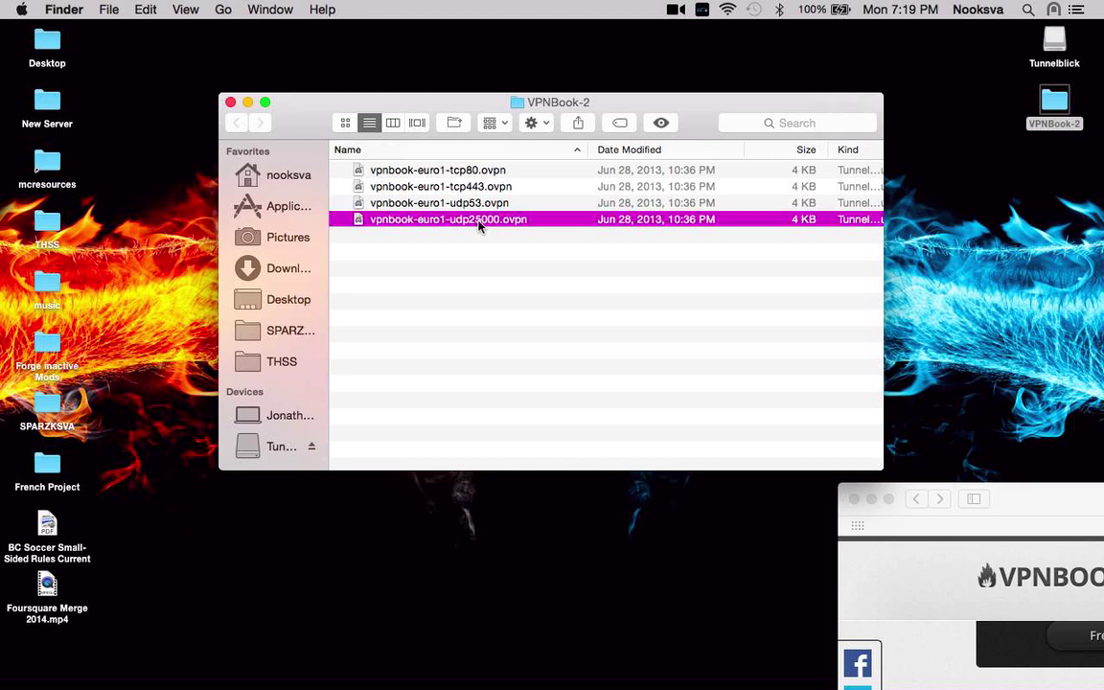
{"action": "left_click", "coordinate": [446, 171]}
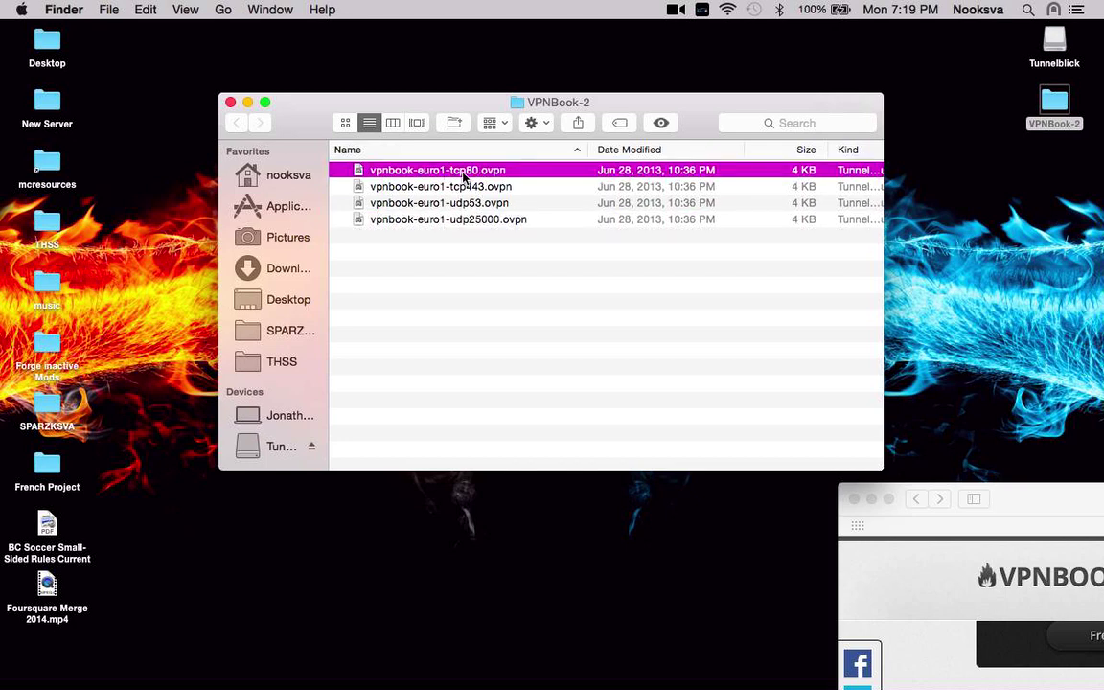
Open vpnbook-euro1-tcp80.ovpn with Tunnelblick (default)
{"action": "right_click", "coordinate": [471, 173]}
{"action": "mouse_move", "coordinate": [742, 198]}
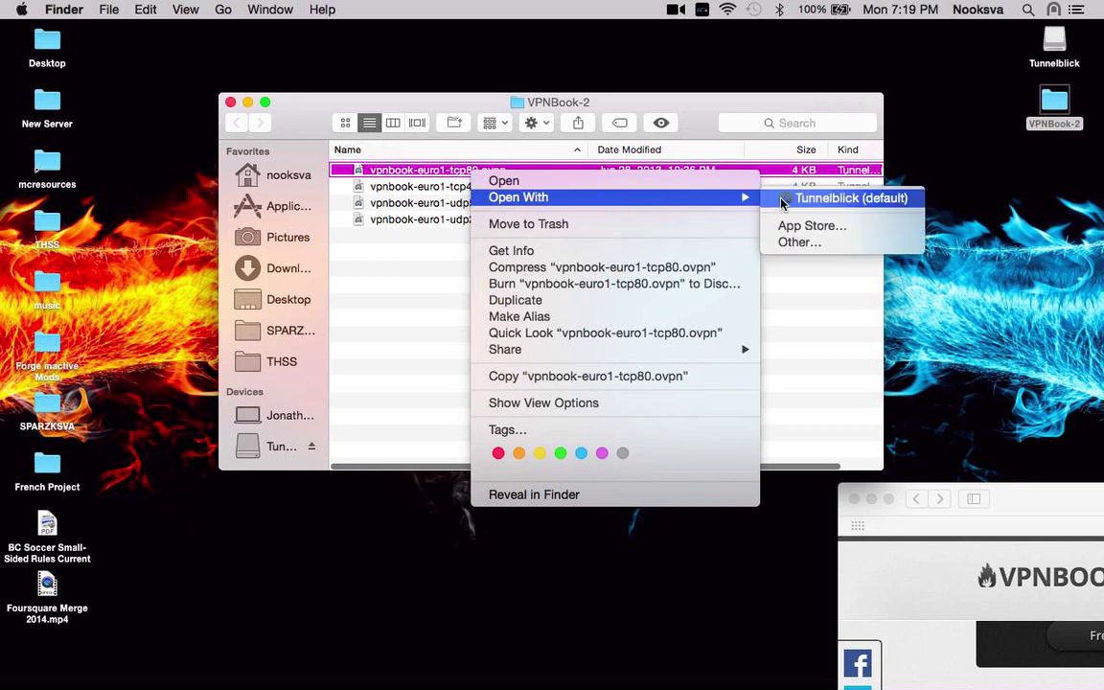
{"action": "left_click", "coordinate": [788, 198]}
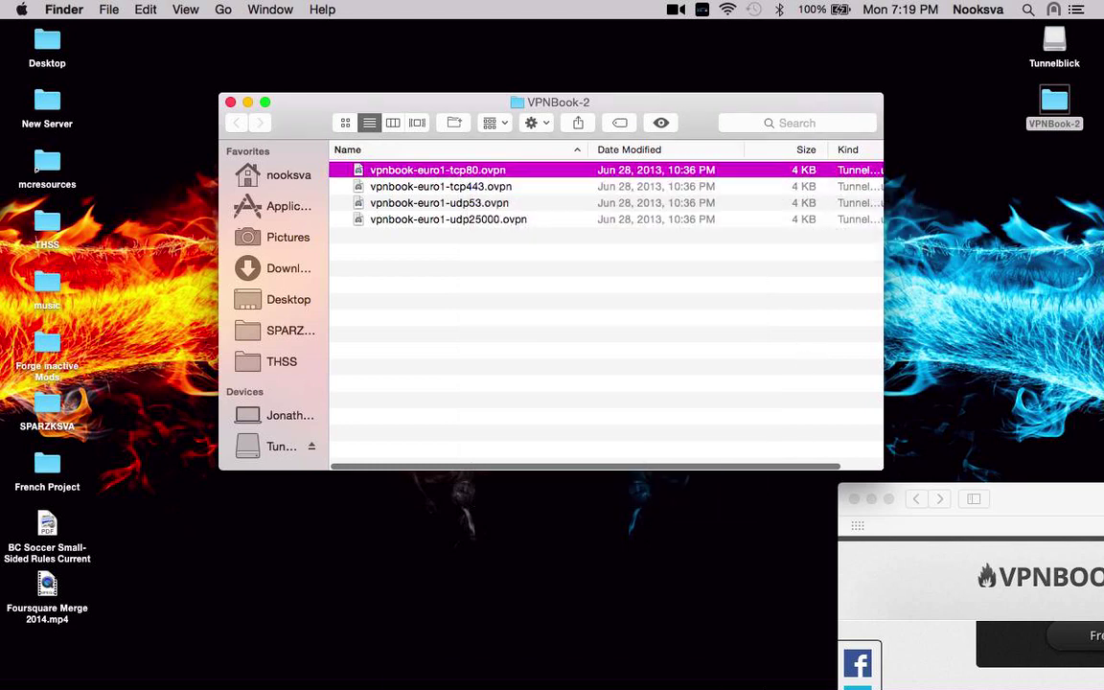
{"action": "mouse_move", "coordinate": [577, 682]}
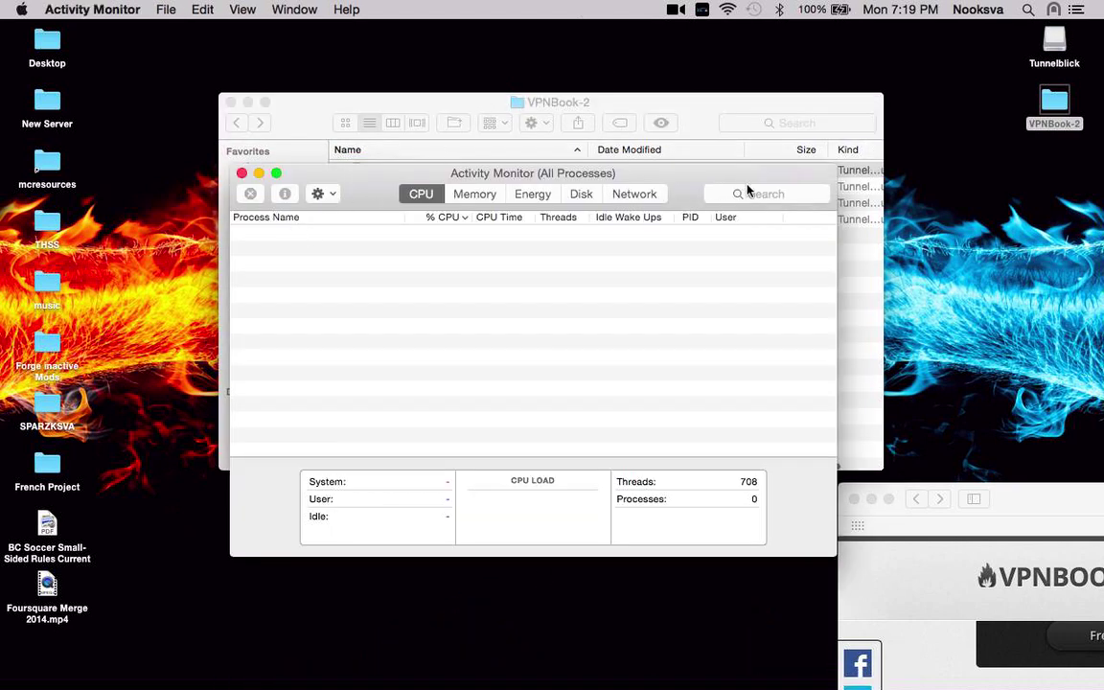
Find and quit the Tunnelblick process in Activity Monitor
{"action": "left_click", "coordinate": [748, 190]}
{"action": "type", "text": "tunnel"}
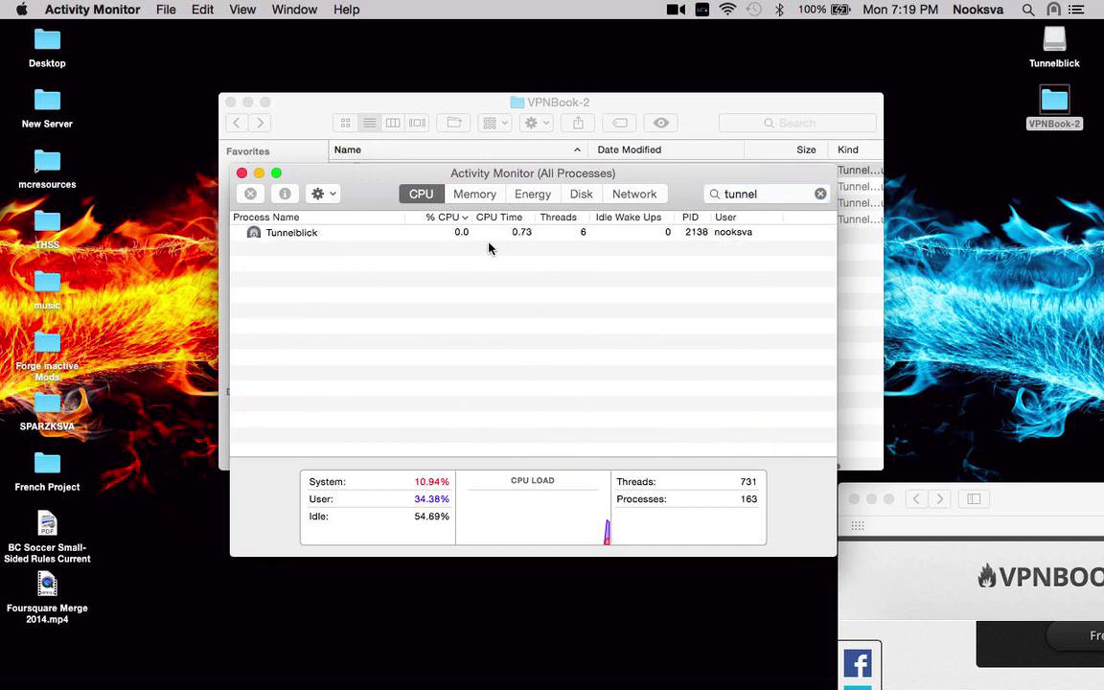
{"action": "left_click", "coordinate": [412, 232]}
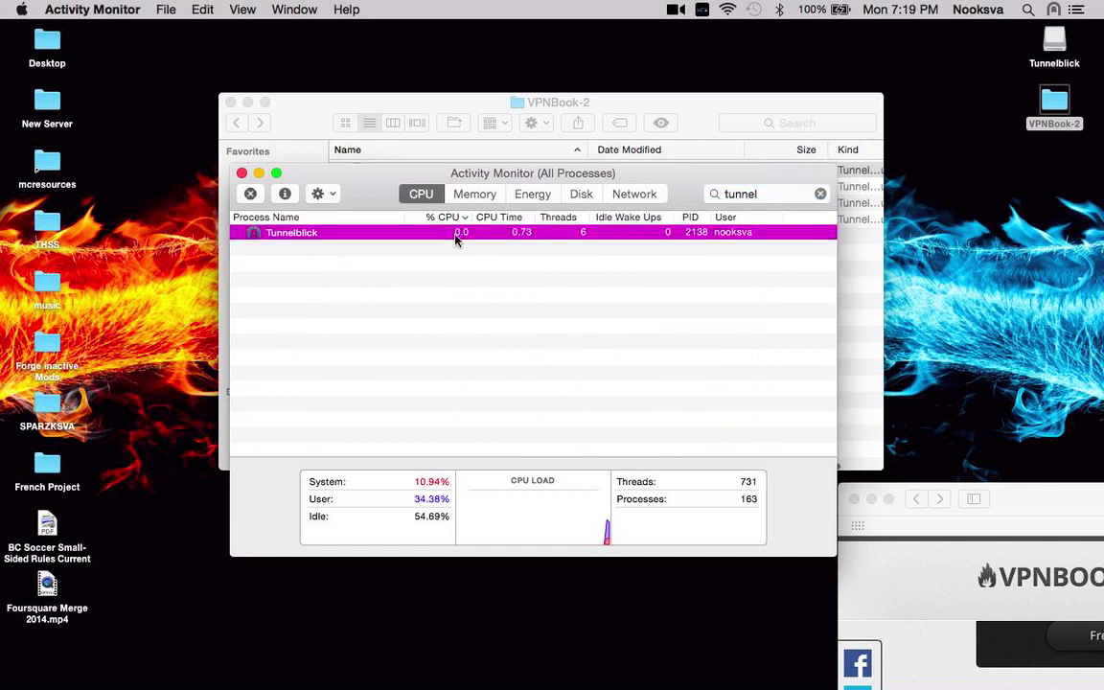
{"action": "left_click", "coordinate": [251, 194]}
{"action": "left_click", "coordinate": [584, 296]}
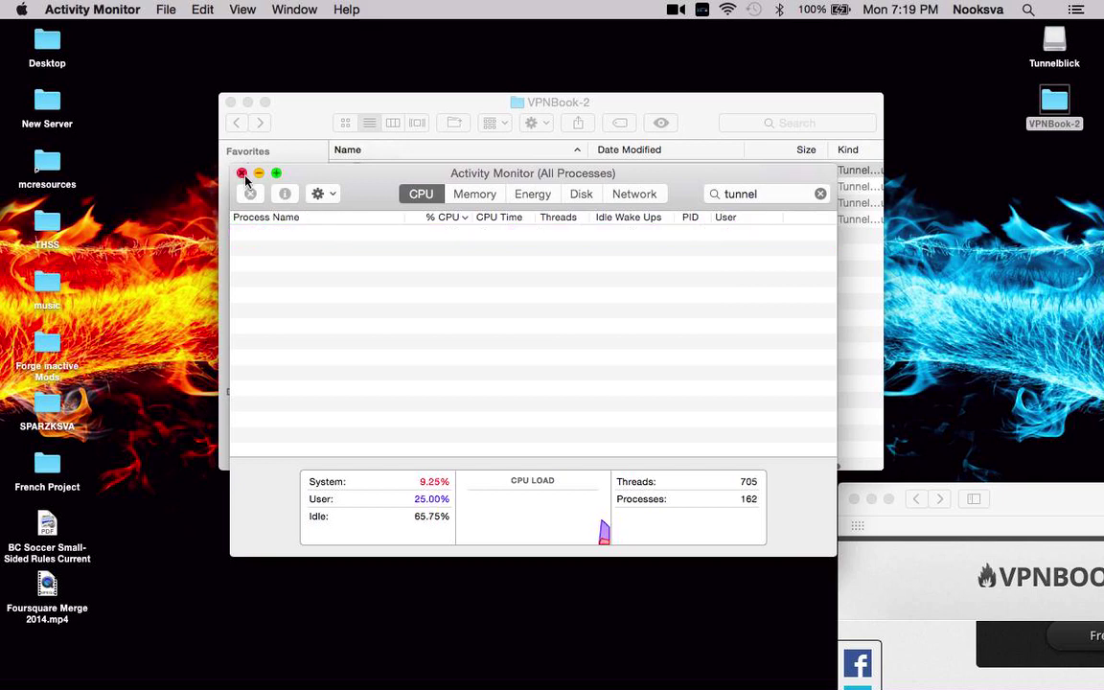
Close Activity Monitor and move the VPNBook-2 folder window left
{"action": "left_click", "coordinate": [240, 173]}
{"action": "left_click", "coordinate": [564, 301]}
{"action": "left_click_drag", "start_coordinate": [384, 101], "coordinate": [274, 88]}
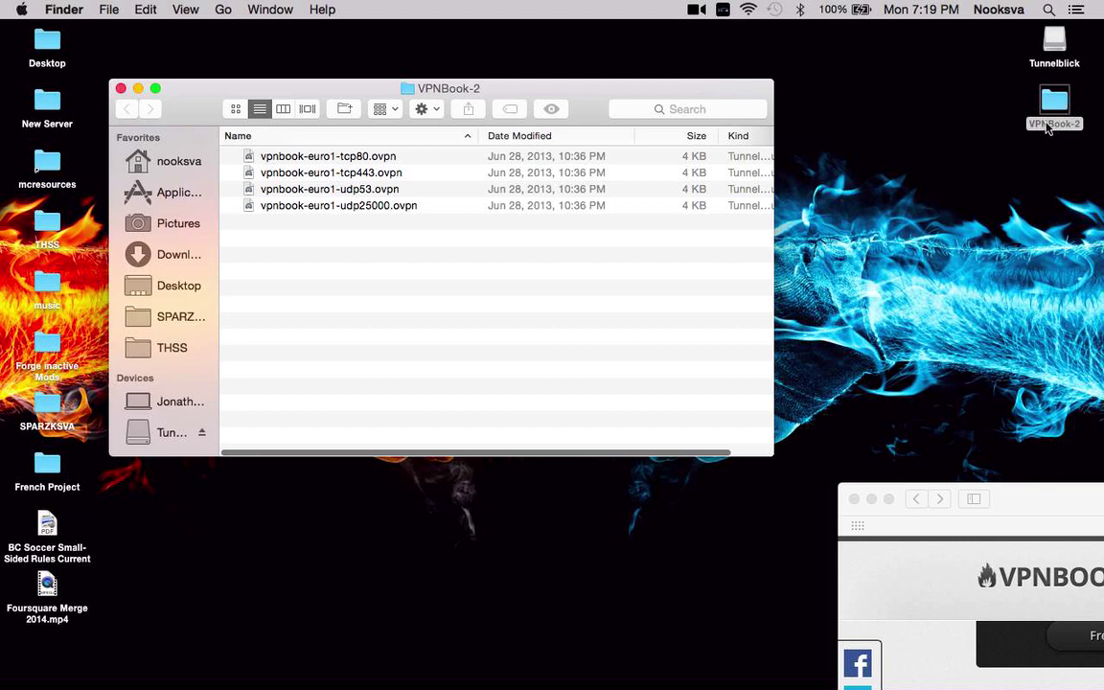
{"action": "left_click_drag", "start_coordinate": [290, 92], "coordinate": [453, 135]}
{"action": "left_click", "coordinate": [532, 250]}
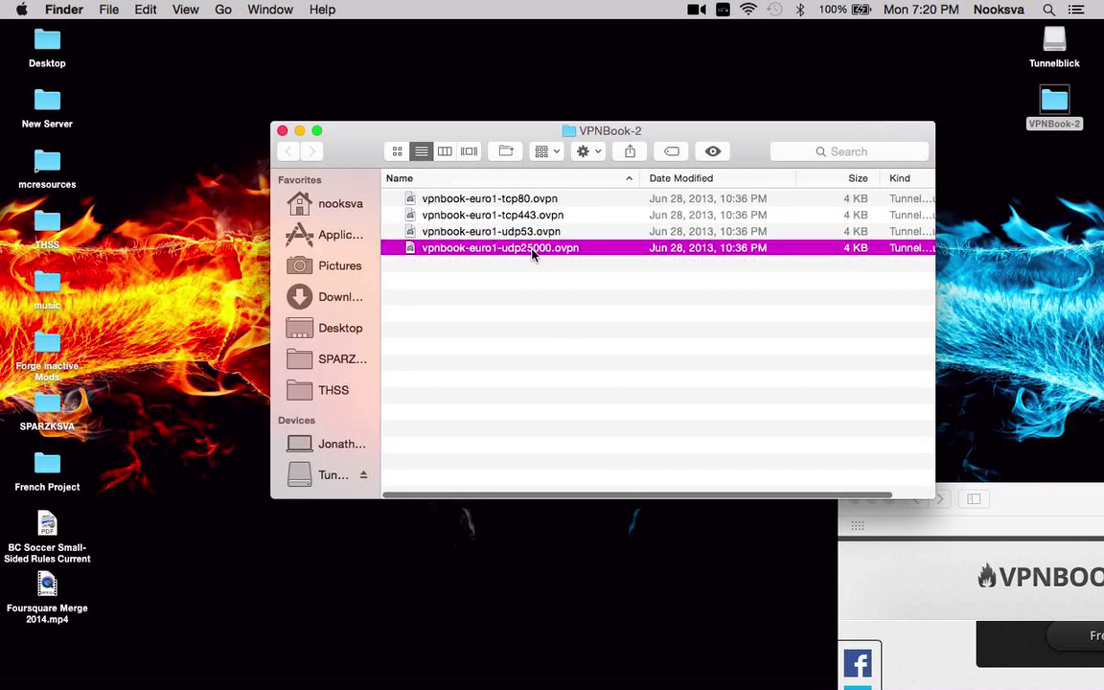
{"action": "left_click_drag", "start_coordinate": [549, 286], "coordinate": [522, 213]}
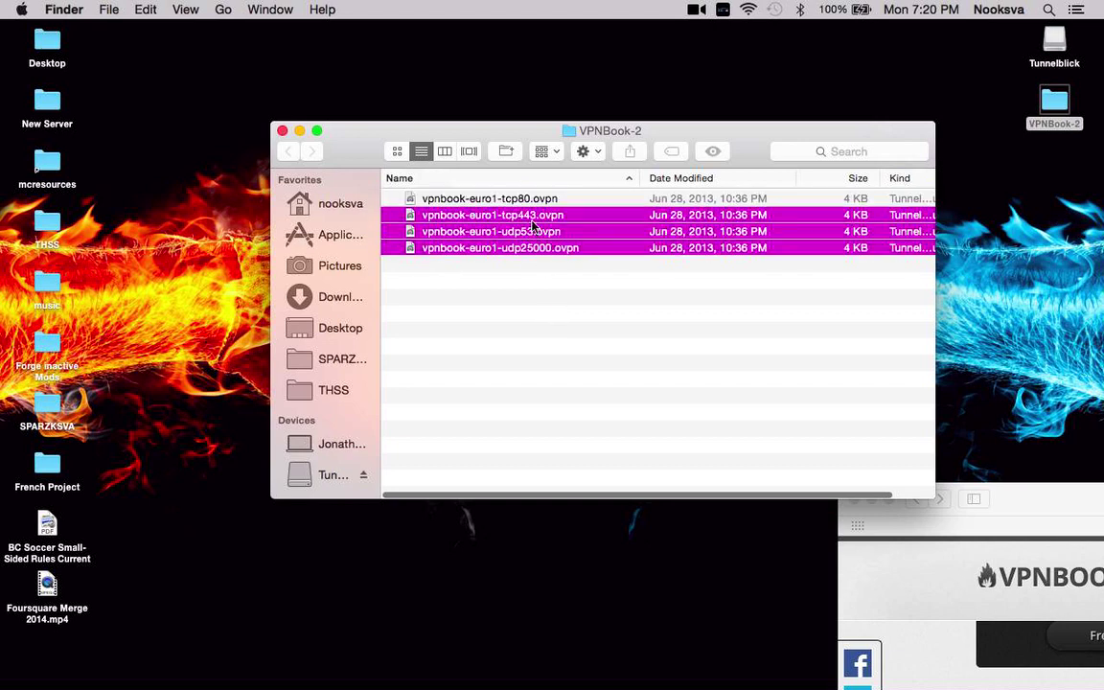
{"action": "left_click", "coordinate": [518, 231]}
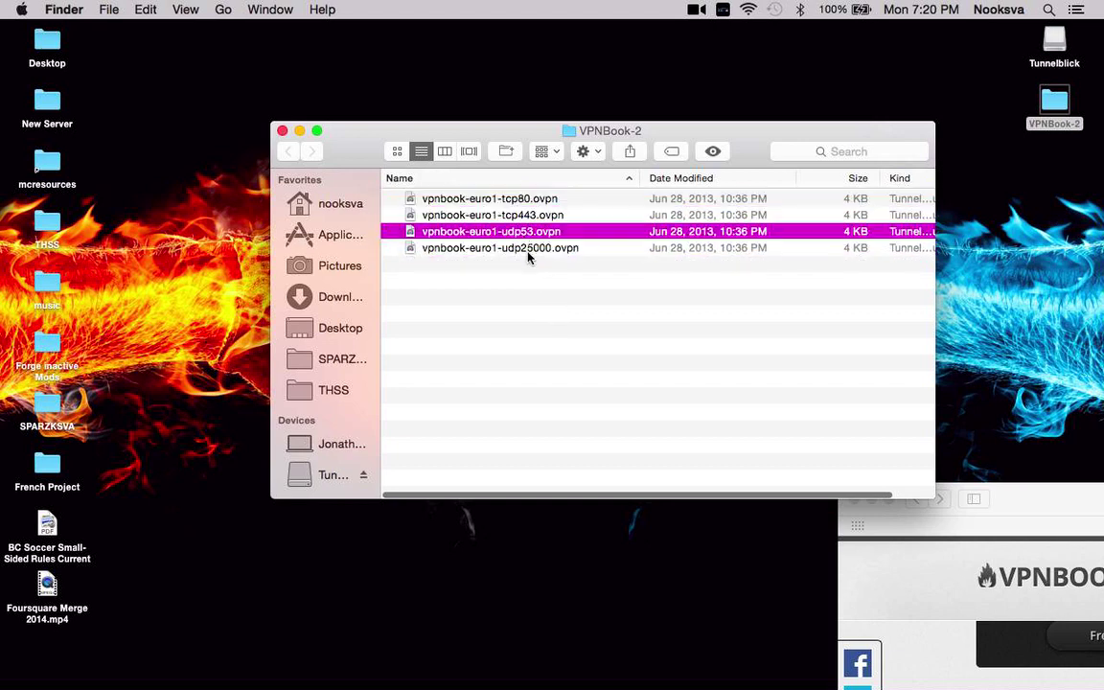
{"action": "key", "text": "Down"}
{"action": "key", "text": "Up"}
{"action": "key", "text": "Up"}
{"action": "key", "text": "Up"}
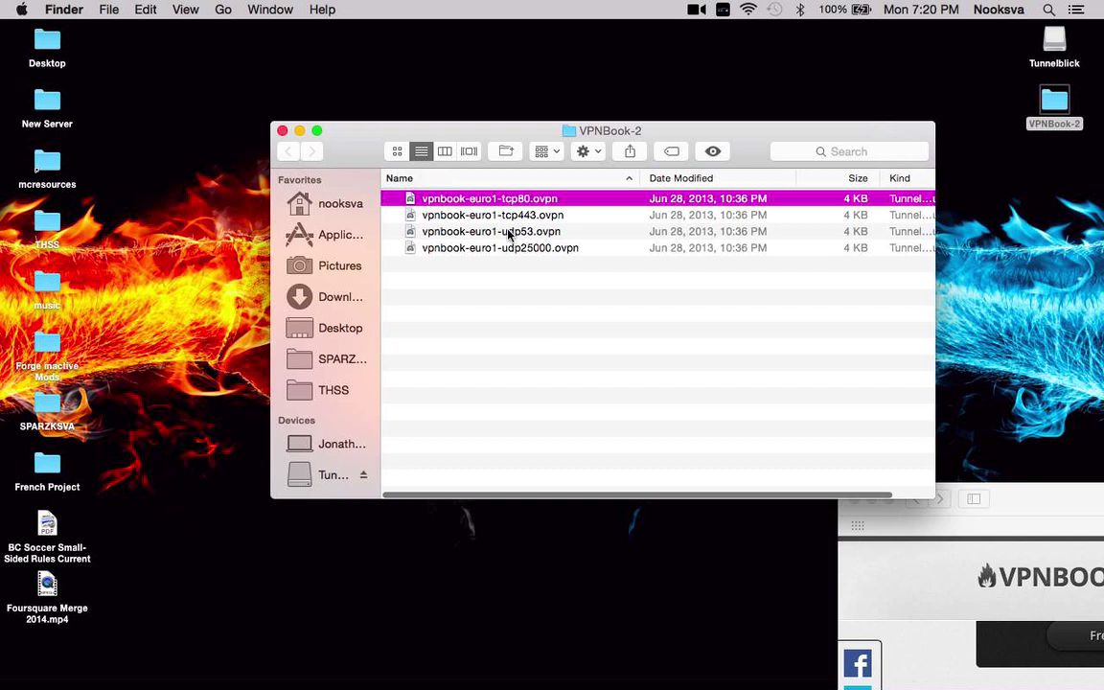
{"action": "left_click", "coordinate": [501, 220]}
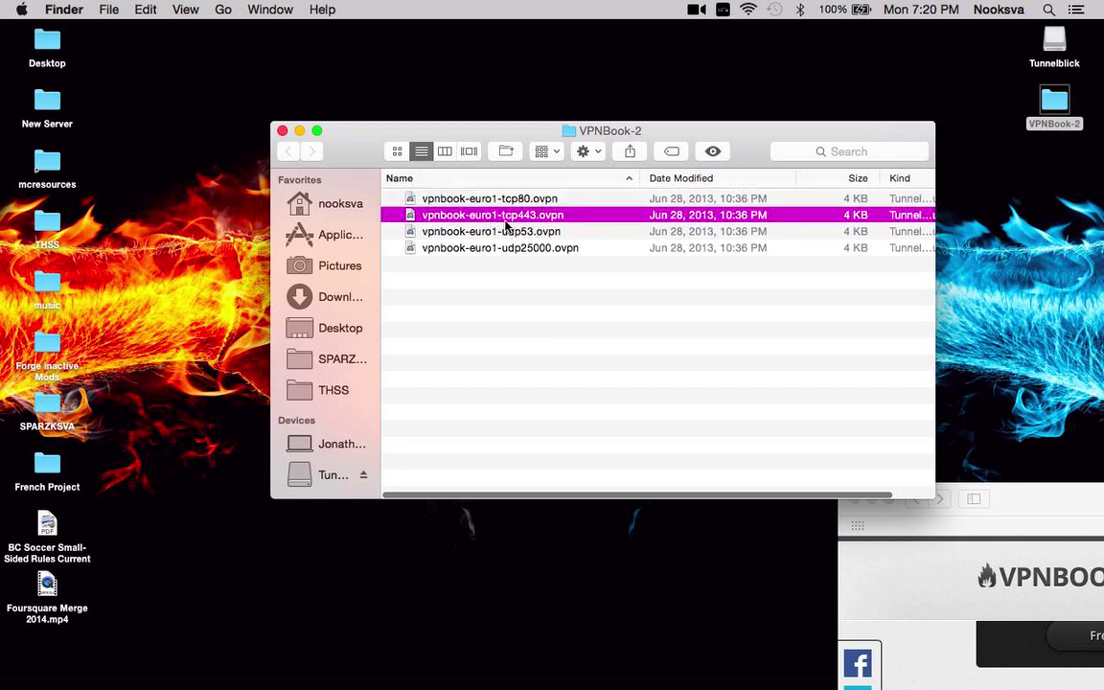
{"action": "left_click", "coordinate": [505, 199]}
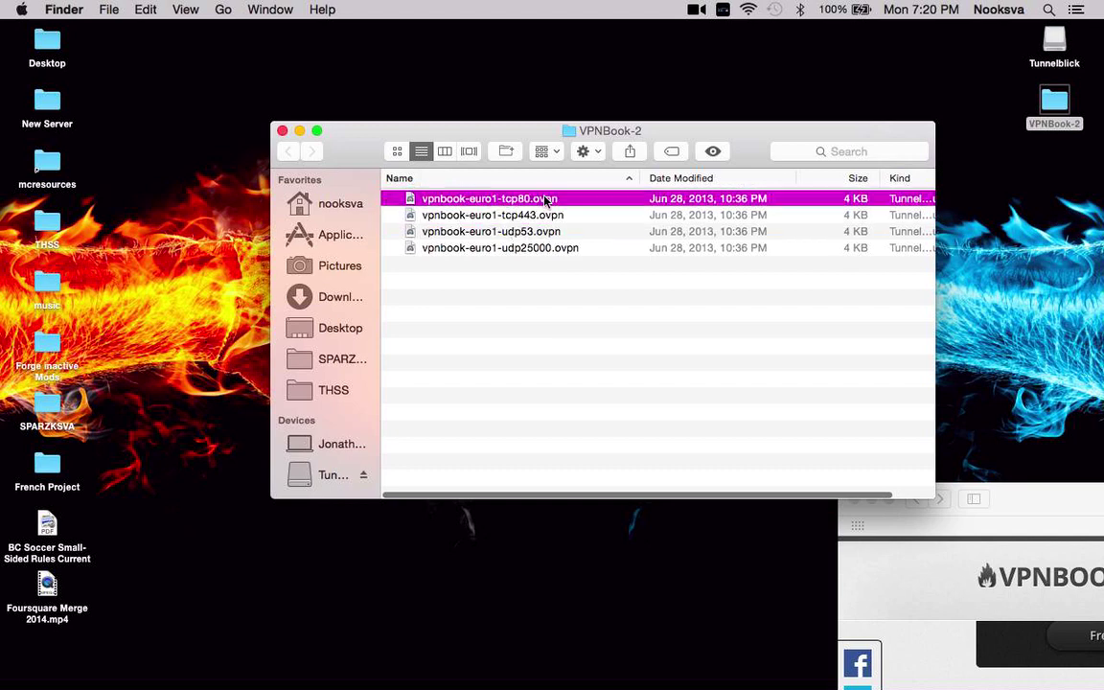
{"action": "left_click_drag", "start_coordinate": [320, 143], "coordinate": [258, 151]}
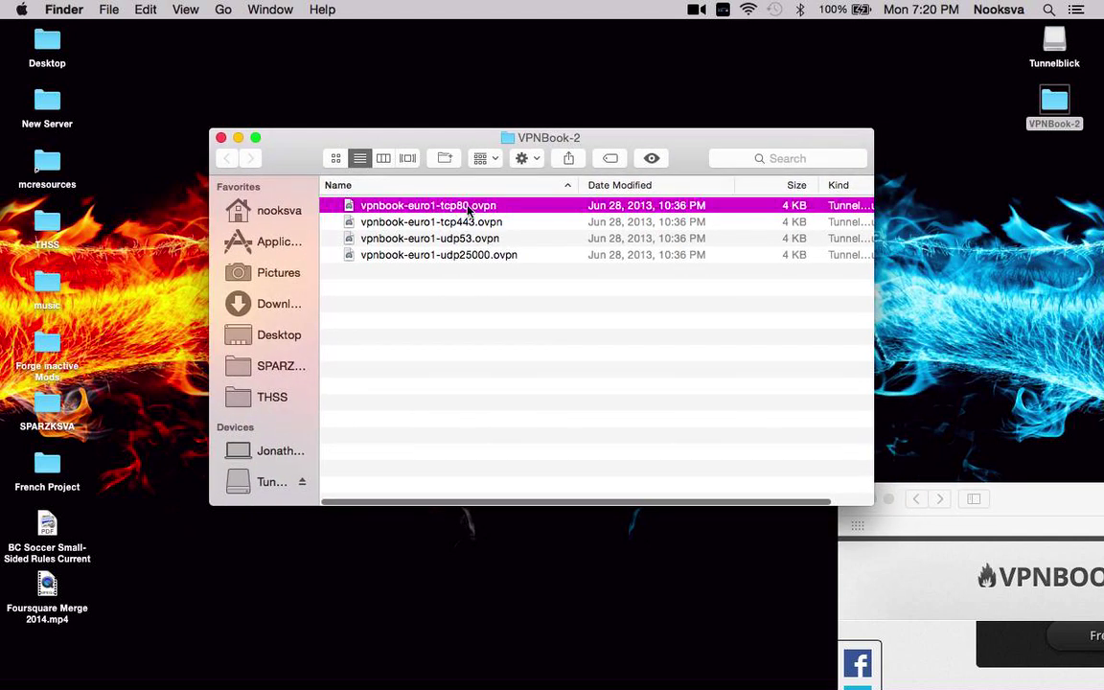
Open vpnbook-euro1-tcp80.ovpn with Tunnelblick and move the folder window aside
{"action": "right_click", "coordinate": [532, 209]}
{"action": "mouse_move", "coordinate": [694, 242]}
{"action": "left_click", "coordinate": [849, 236]}
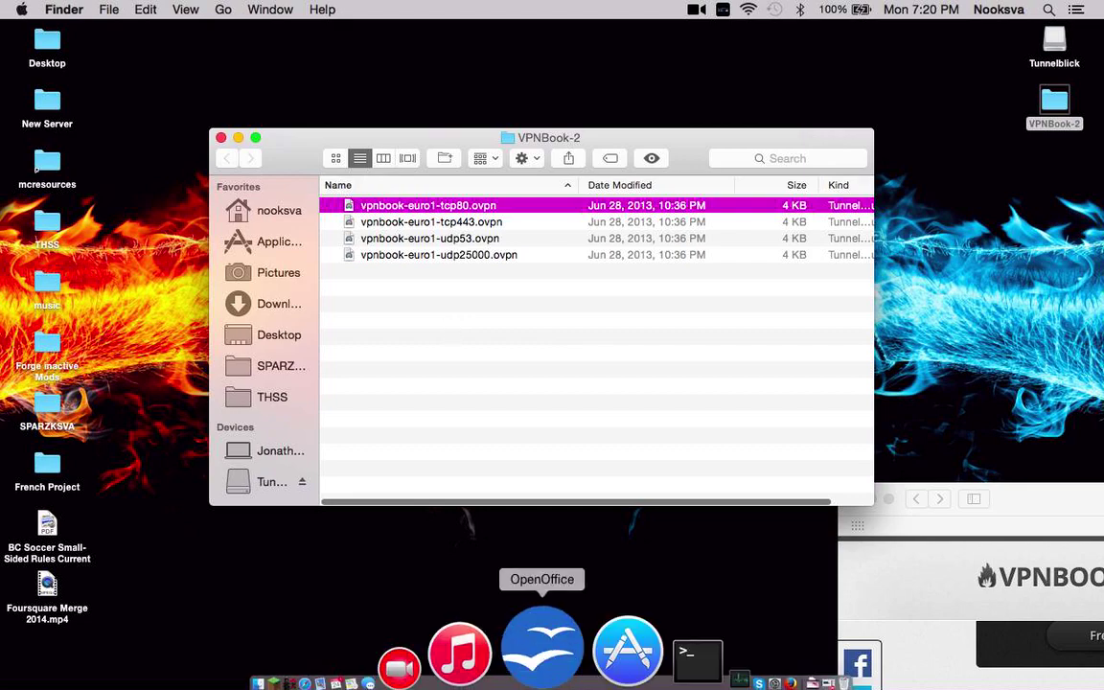
{"action": "left_click_drag", "start_coordinate": [488, 149], "coordinate": [994, 114]}
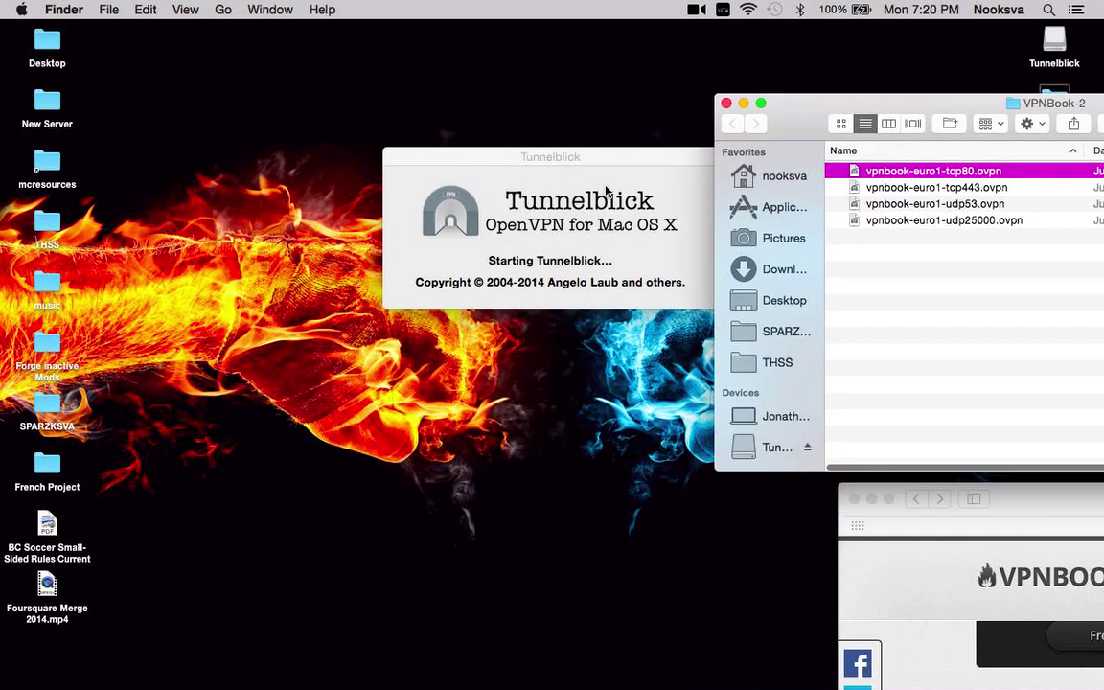
{"action": "left_click", "coordinate": [473, 152]}
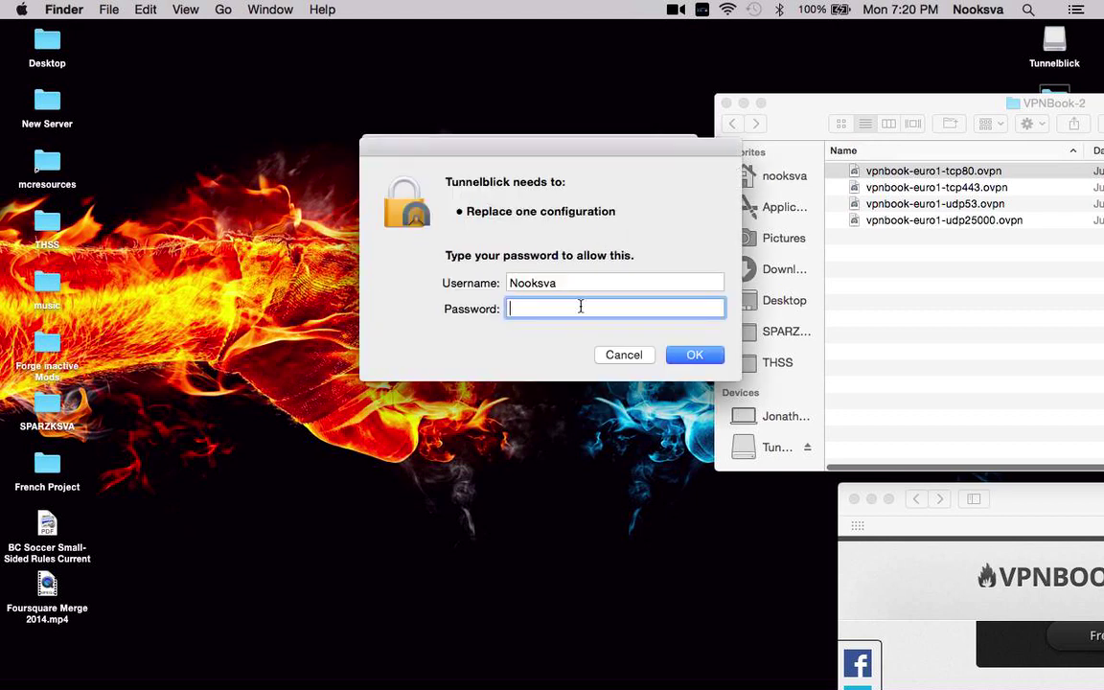
Approve replacing the configuration with the admin password
{"action": "type", "text": "********"}
{"action": "key", "text": "Return"}
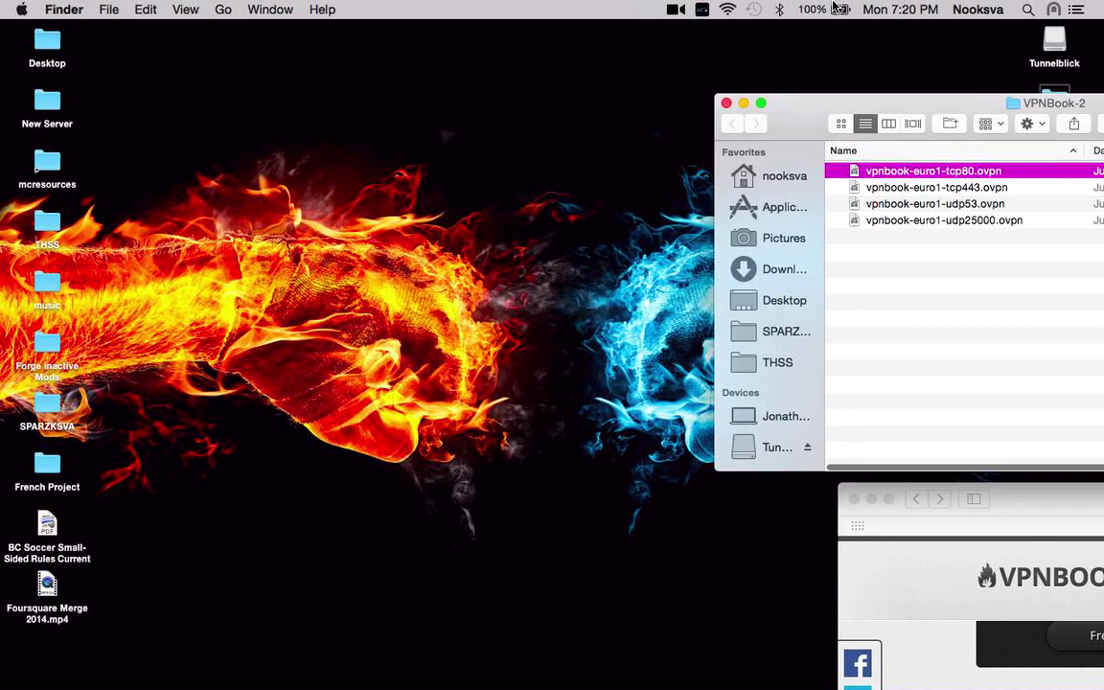
{"action": "left_click_drag", "start_coordinate": [759, 113], "coordinate": [518, 109]}
Close the VPNBook-2 folder, move the browser aside, and connect vpnbook-euro1-tcp80
{"action": "left_click", "coordinate": [483, 98]}
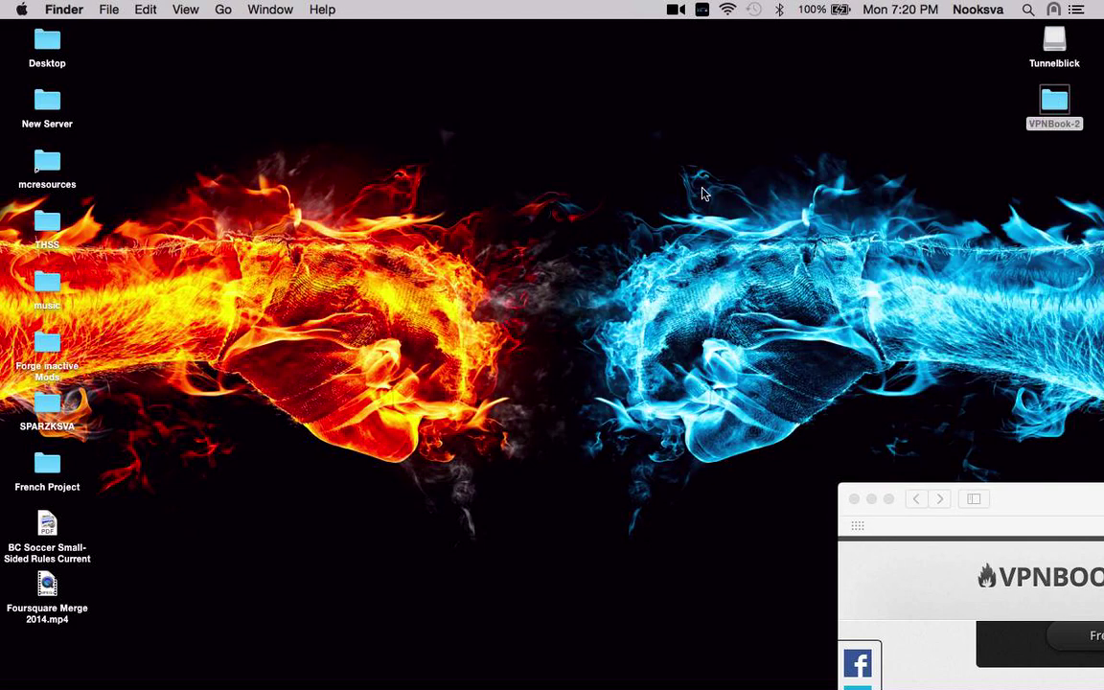
{"action": "left_click_drag", "start_coordinate": [1035, 493], "coordinate": [338, 130]}
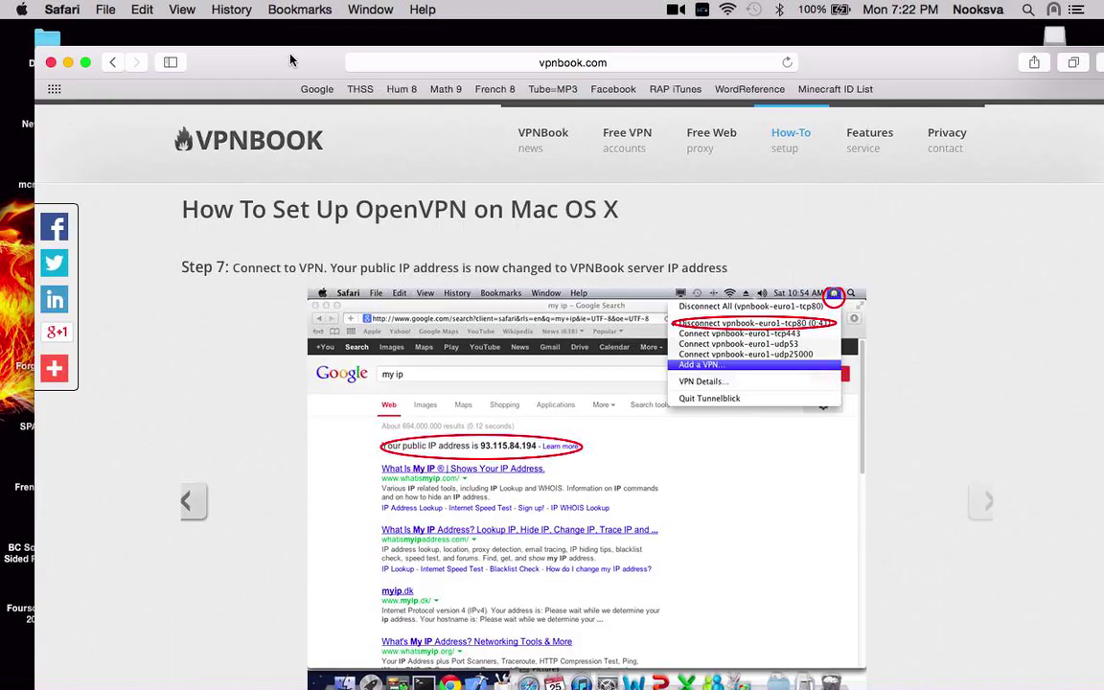
{"action": "left_click_drag", "start_coordinate": [291, 60], "coordinate": [1034, 657]}
{"action": "left_click", "coordinate": [1053, 9]}
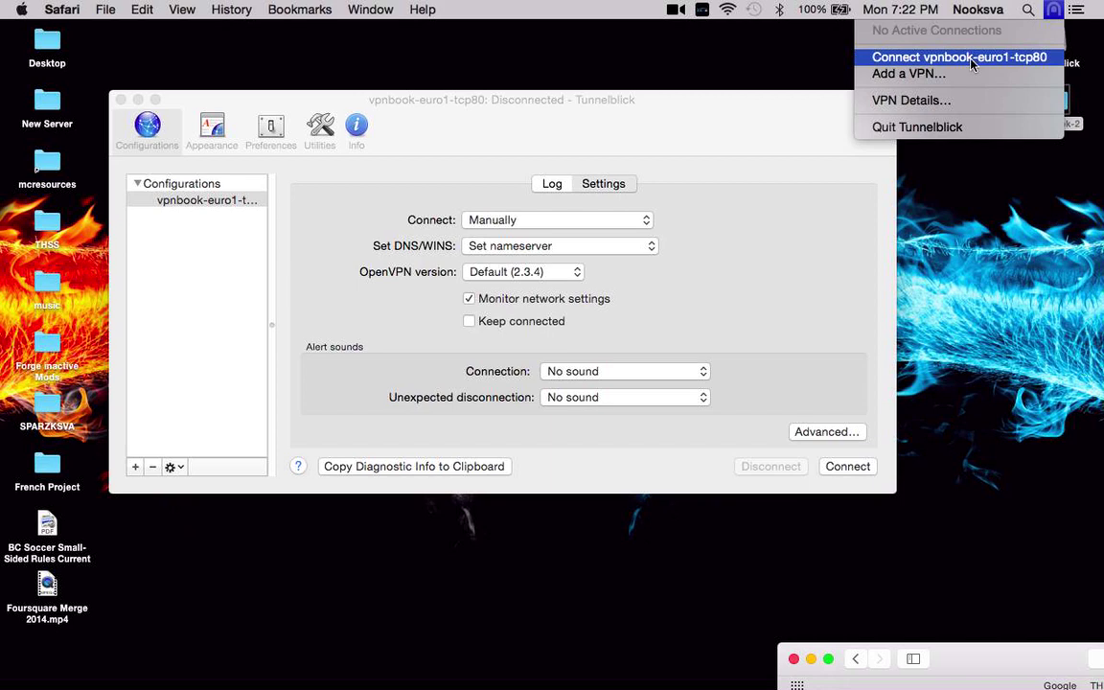
{"action": "left_click", "coordinate": [875, 56]}
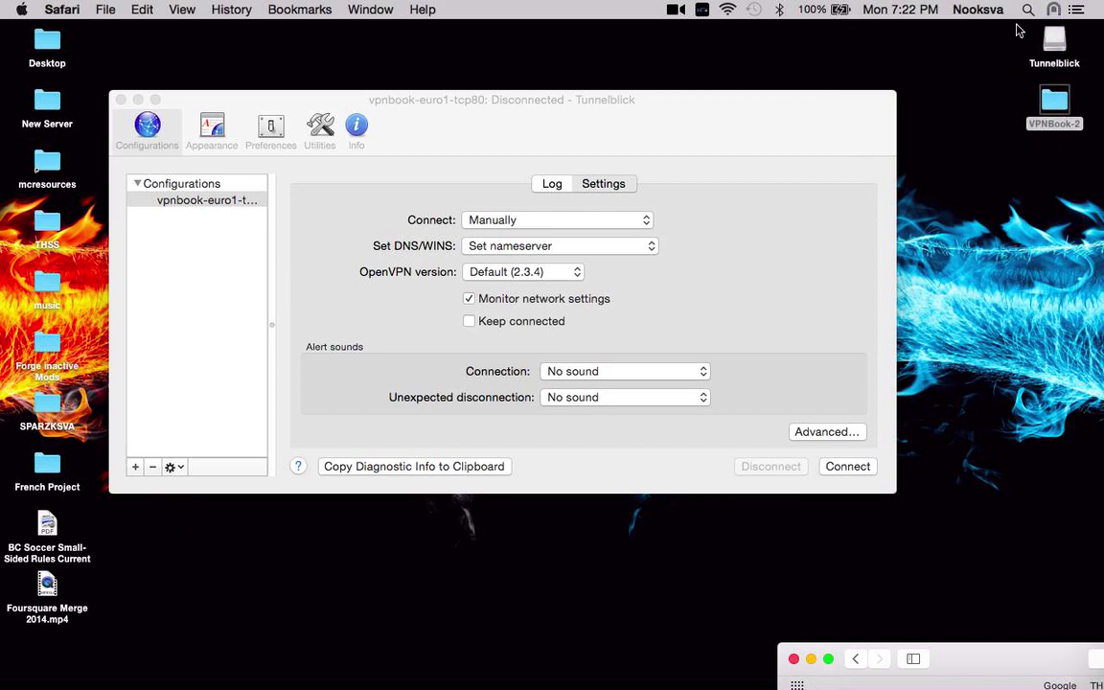
{"action": "left_click", "coordinate": [1054, 12]}
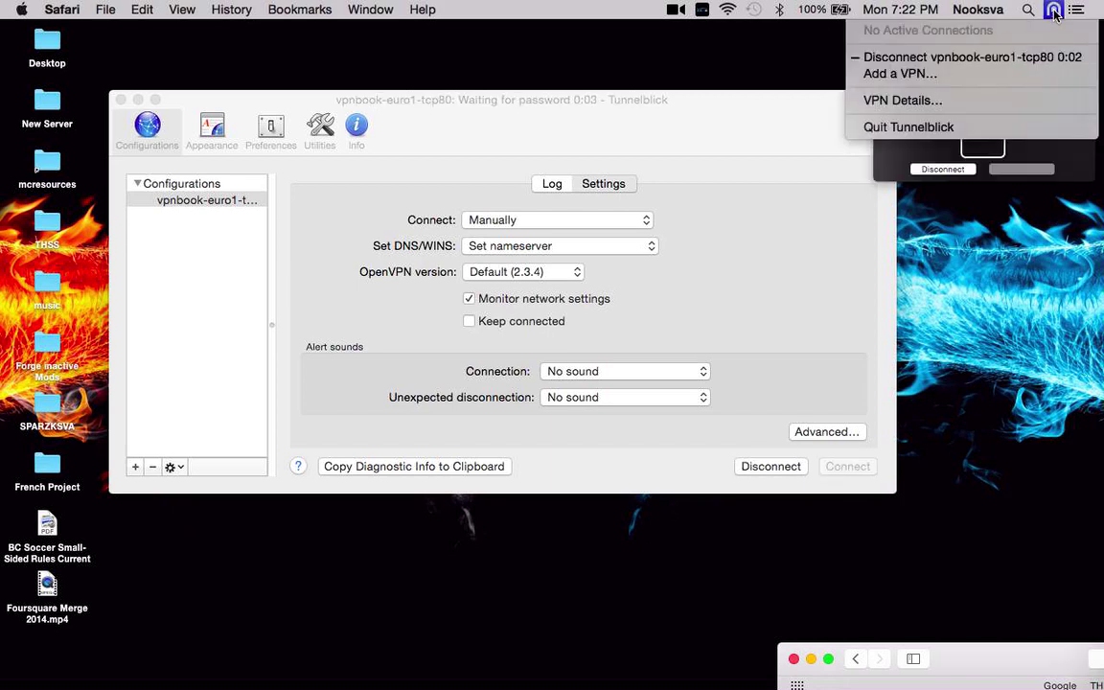
{"action": "left_click", "coordinate": [1054, 11]}
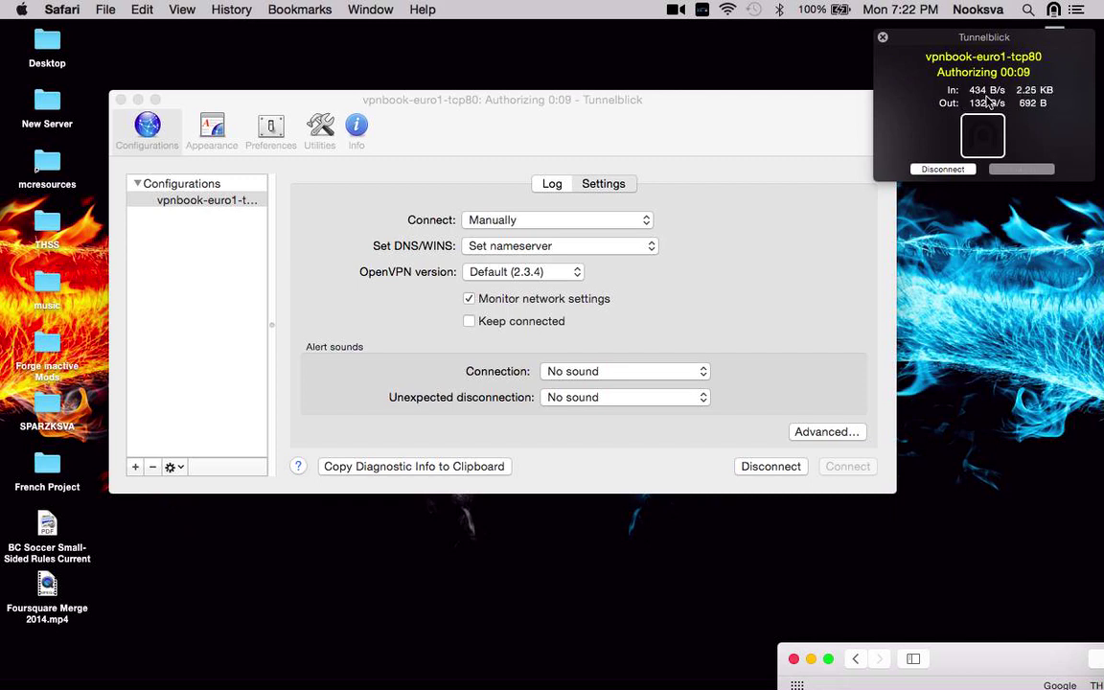
Reposition the status panel, close configuration details, and check the connection reads Connected
{"action": "left_click_drag", "start_coordinate": [977, 92], "coordinate": [967, 88]}
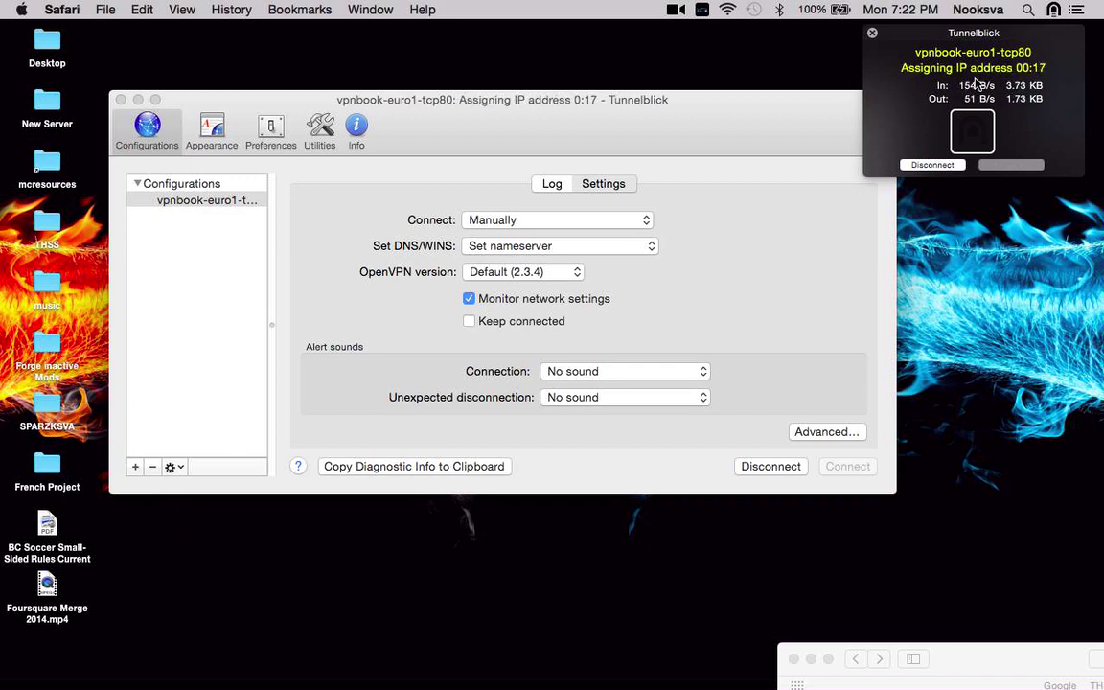
{"action": "left_click_drag", "start_coordinate": [881, 36], "coordinate": [925, 40]}
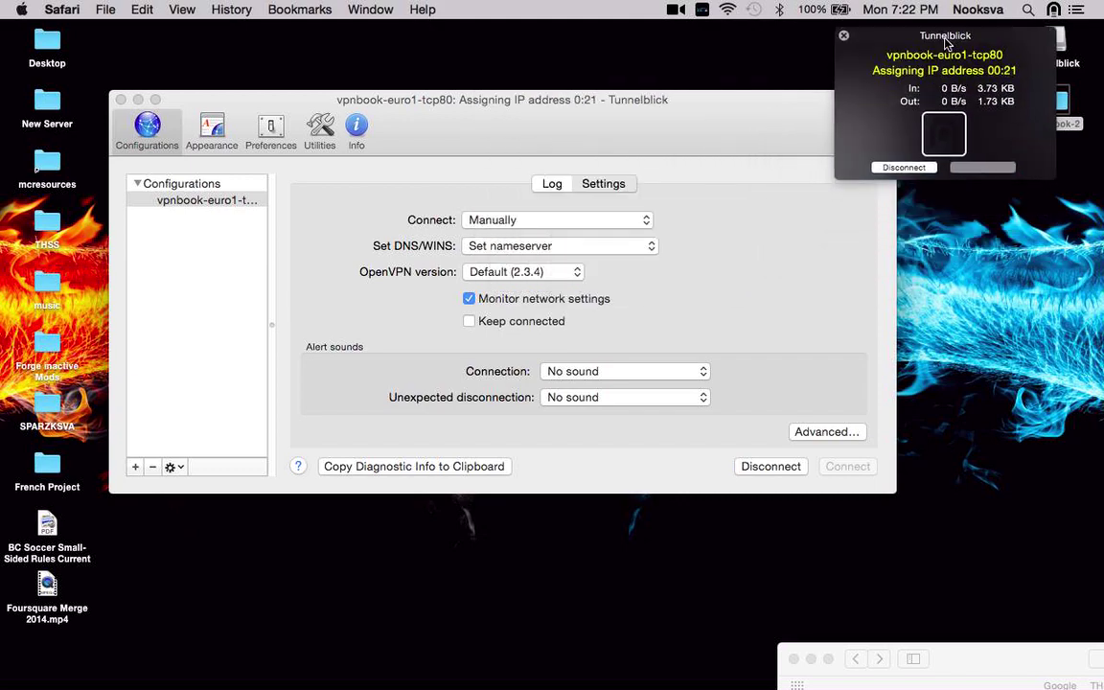
{"action": "left_click", "coordinate": [697, 130]}
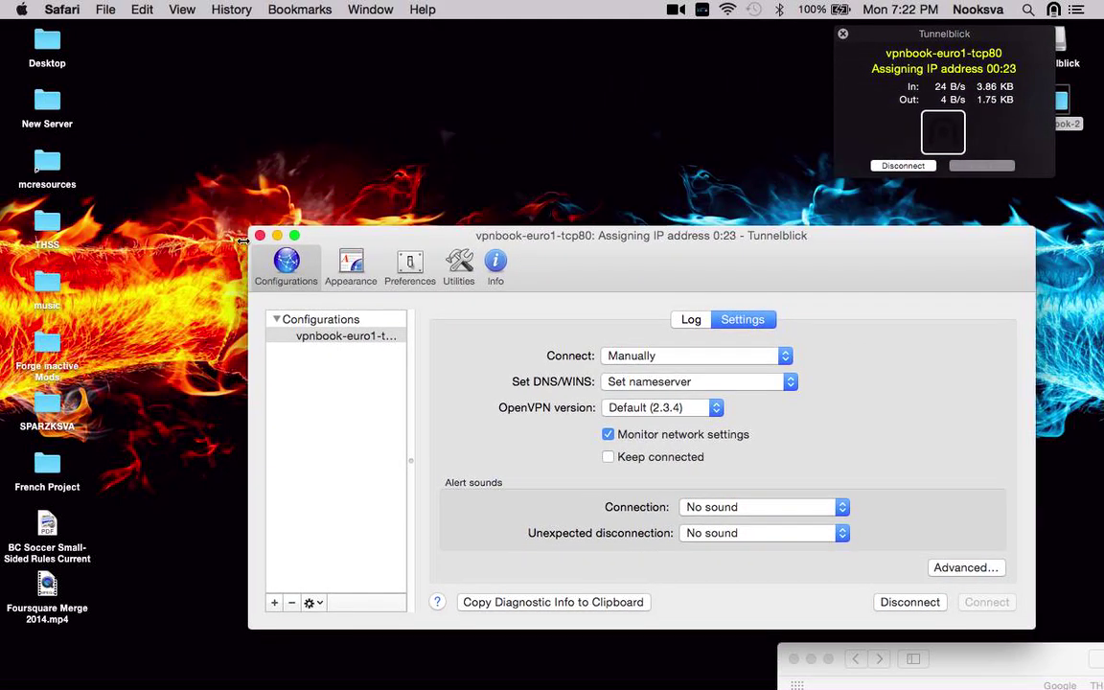
{"action": "left_click", "coordinate": [259, 235]}
{"action": "left_click_drag", "start_coordinate": [955, 652], "coordinate": [718, 374]}
{"action": "left_click", "coordinate": [1053, 9]}
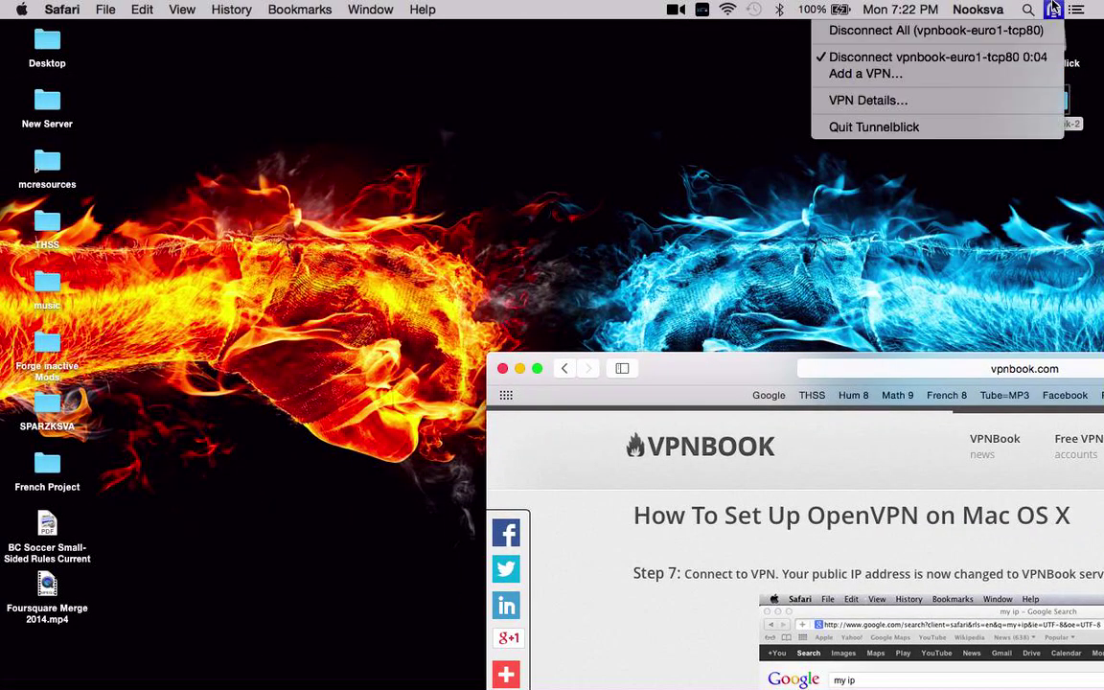
{"action": "left_click", "coordinate": [766, 176]}
{"action": "left_click", "coordinate": [764, 178]}
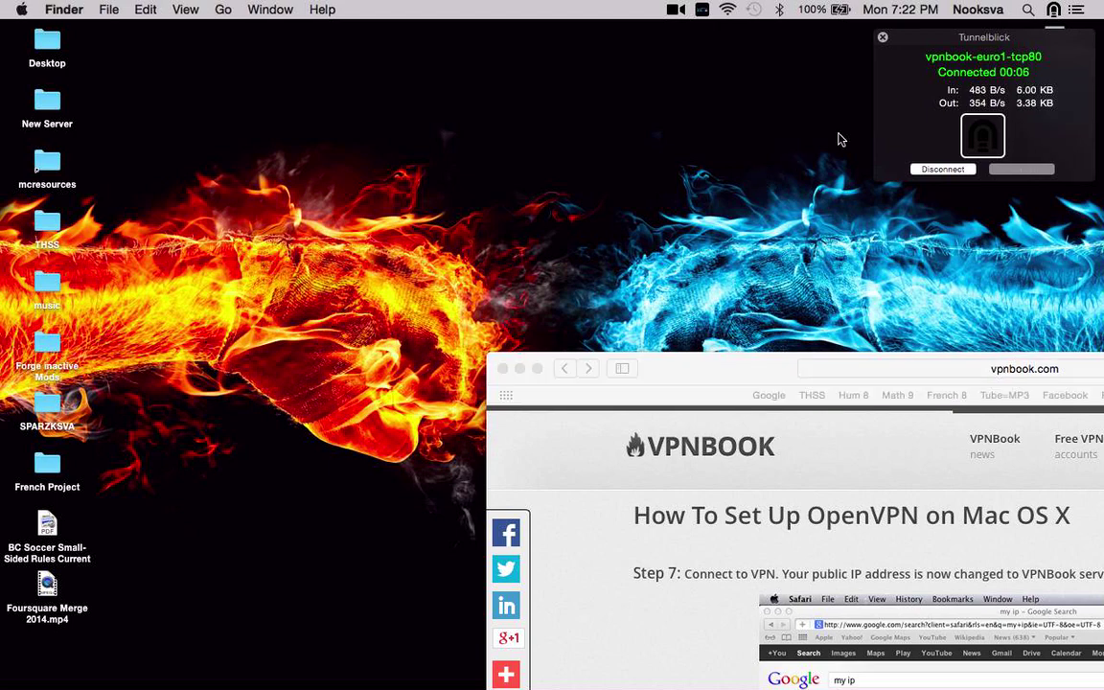